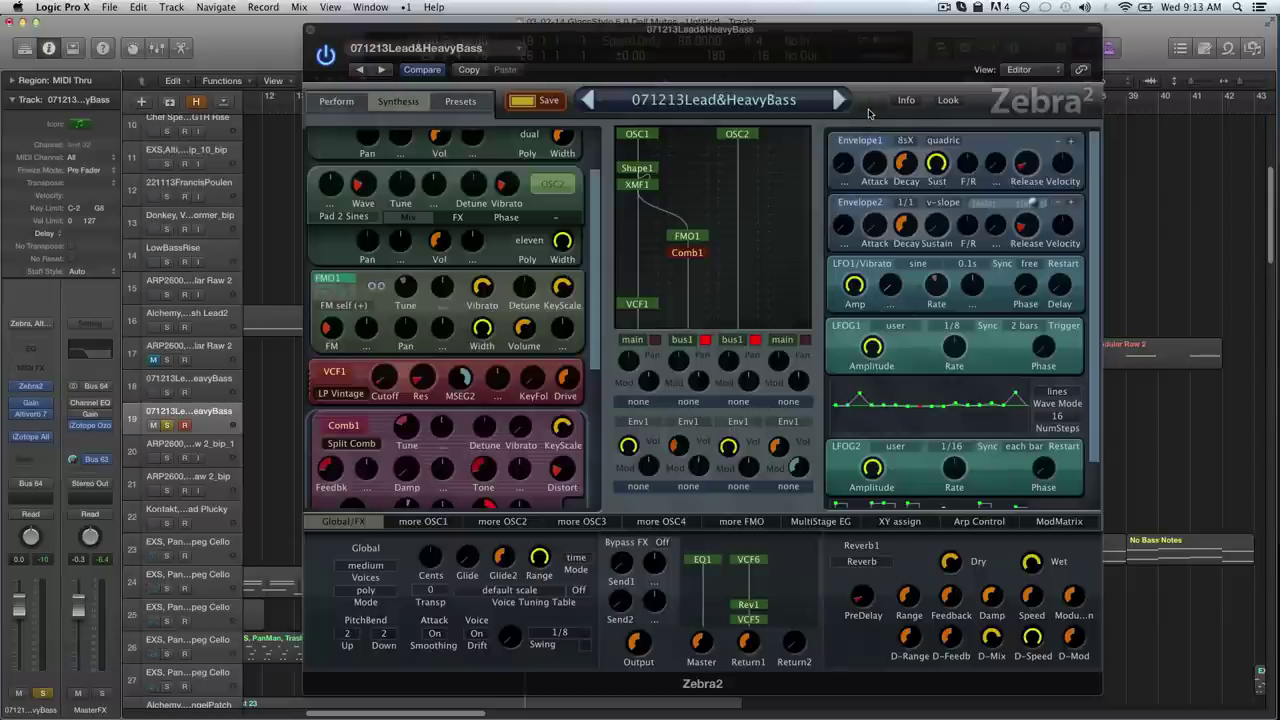
Inspect and close the Alloy 2 EQ, Altiverb 7 and Gain plugins on the Logic track.
{"action": "mouse_move", "coordinate": [40, 440]}
{"action": "left_click", "coordinate": [31, 438]}
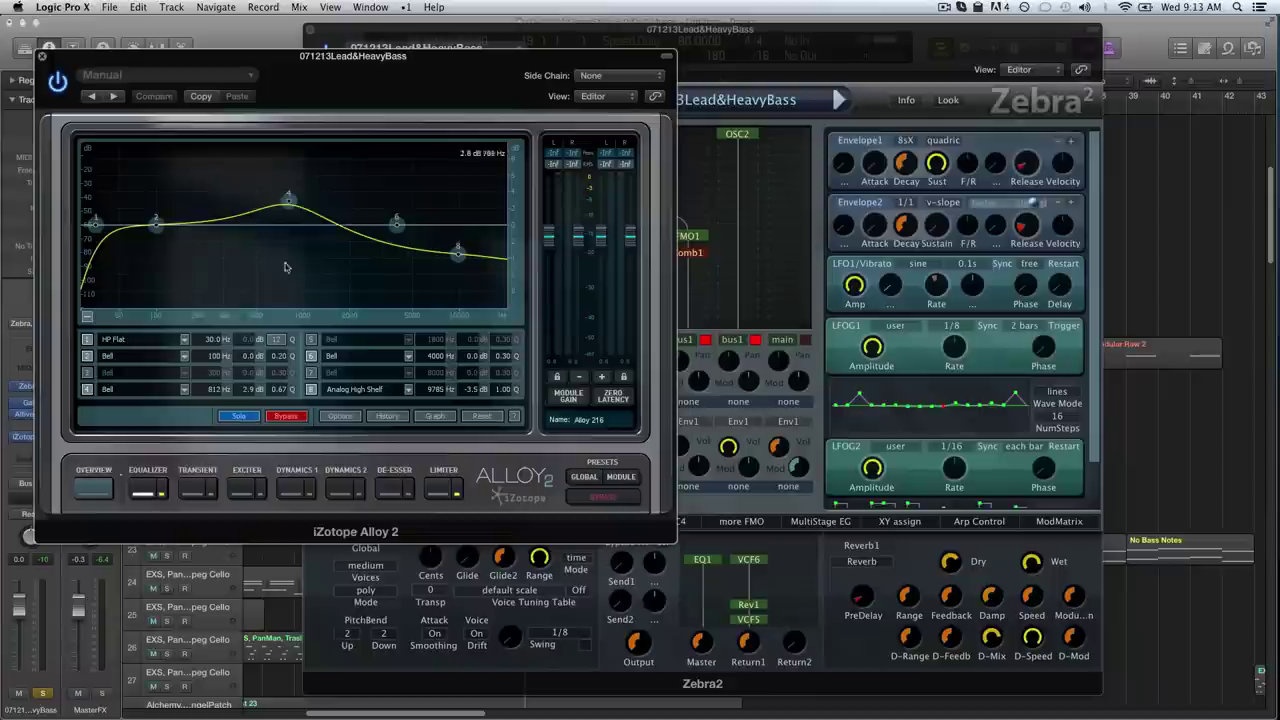
{"action": "left_click", "coordinate": [43, 56]}
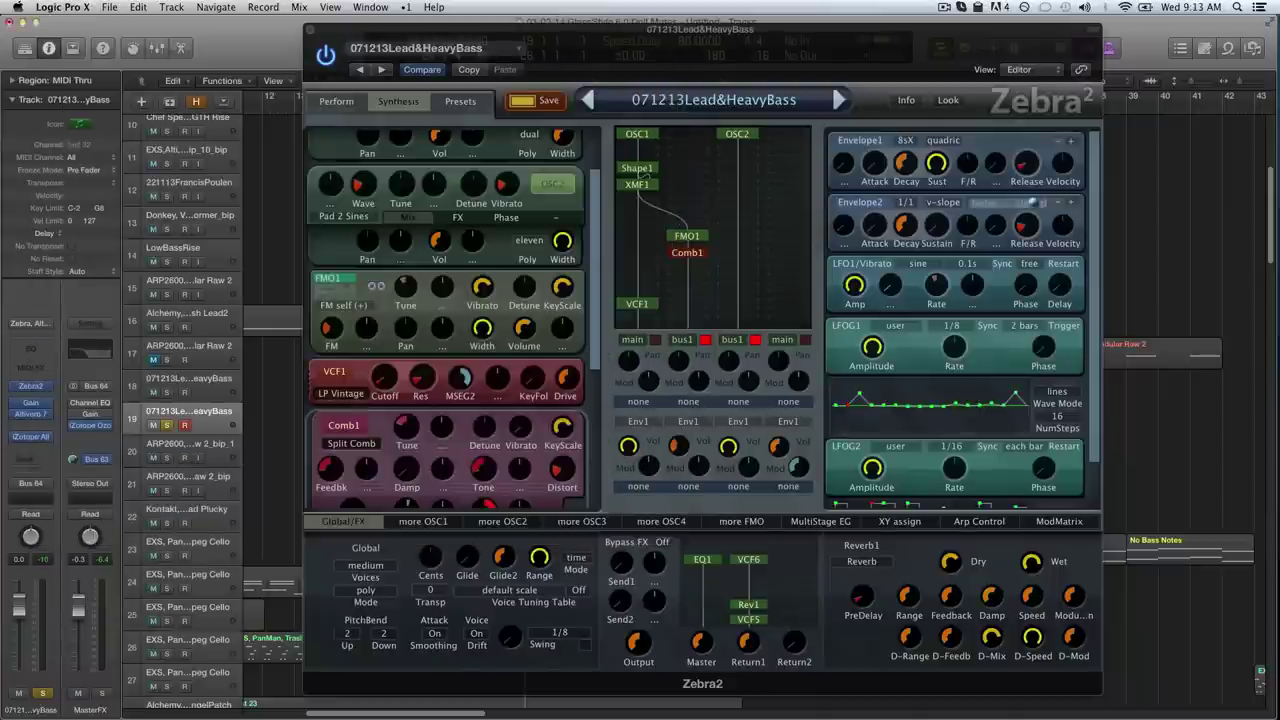
{"action": "left_click", "coordinate": [31, 418]}
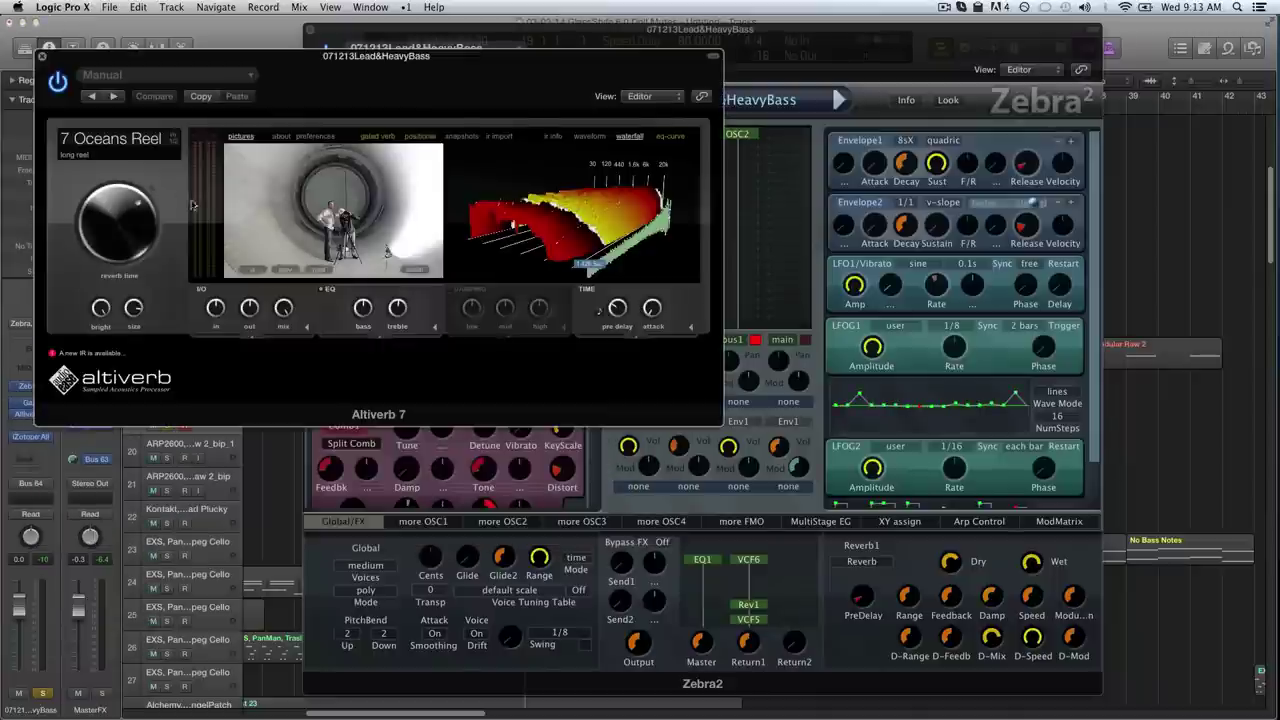
{"action": "left_click", "coordinate": [42, 56]}
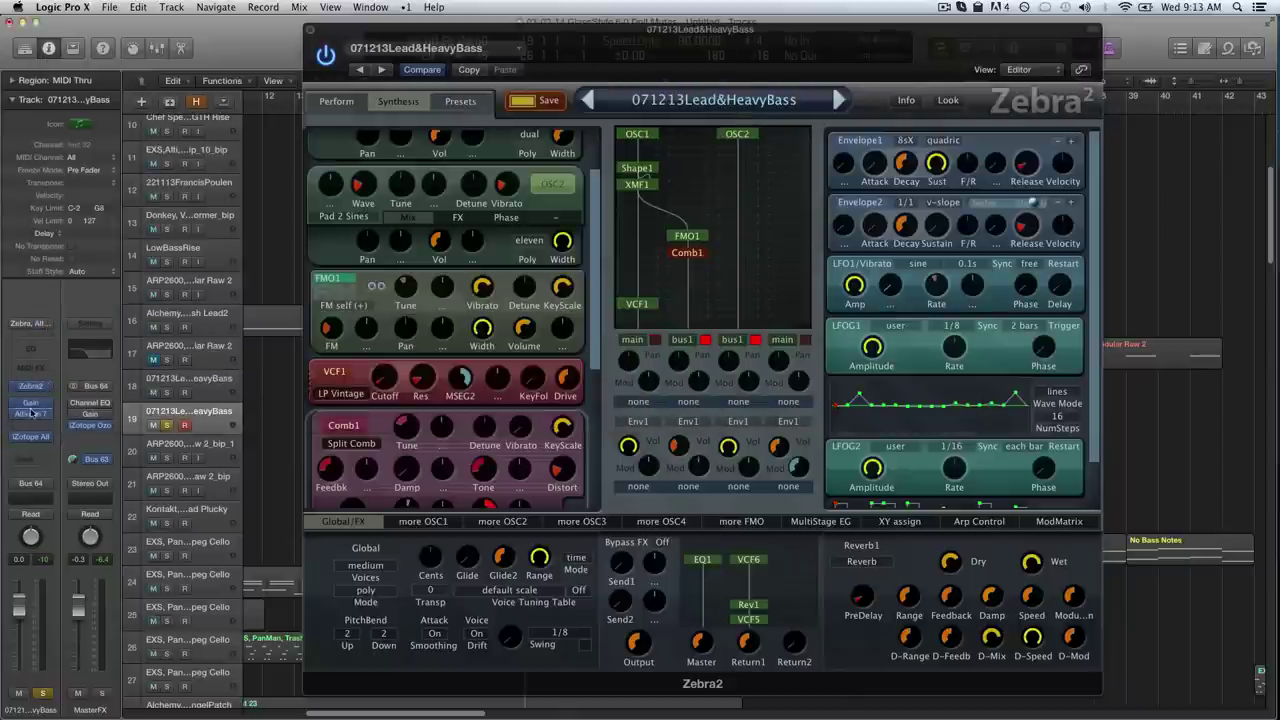
{"action": "left_click", "coordinate": [35, 404]}
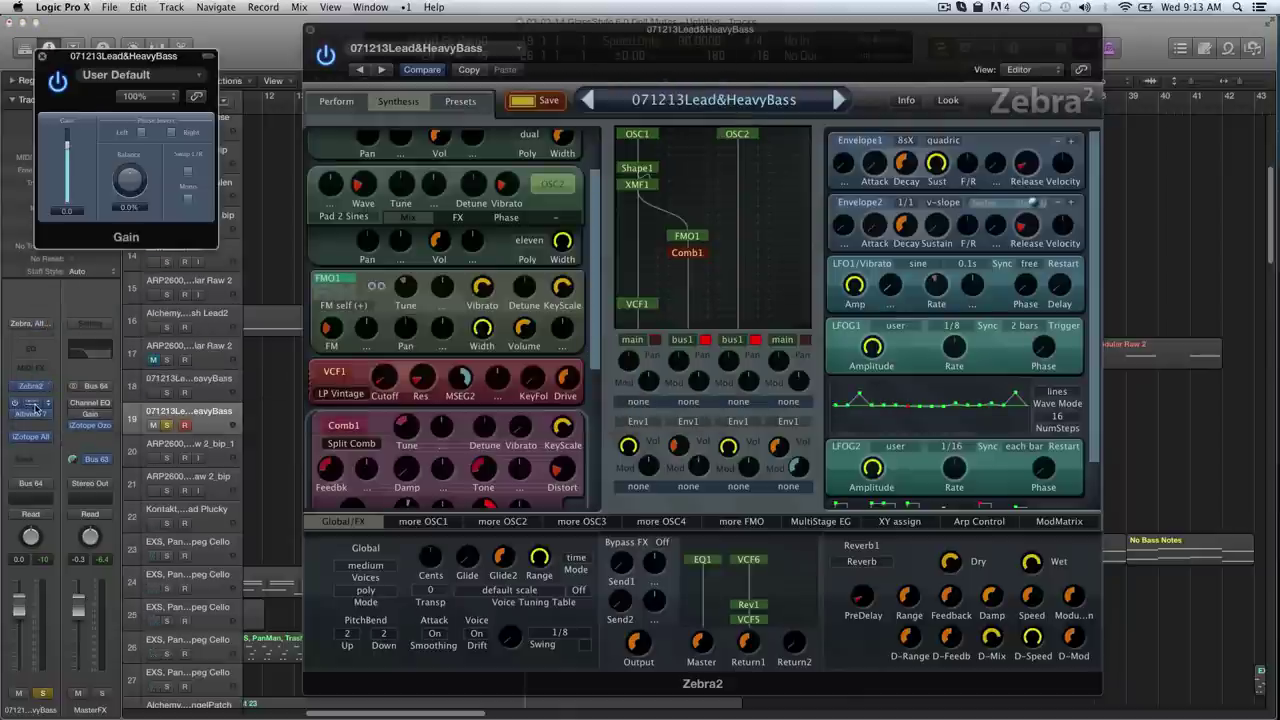
{"action": "left_click", "coordinate": [41, 55]}
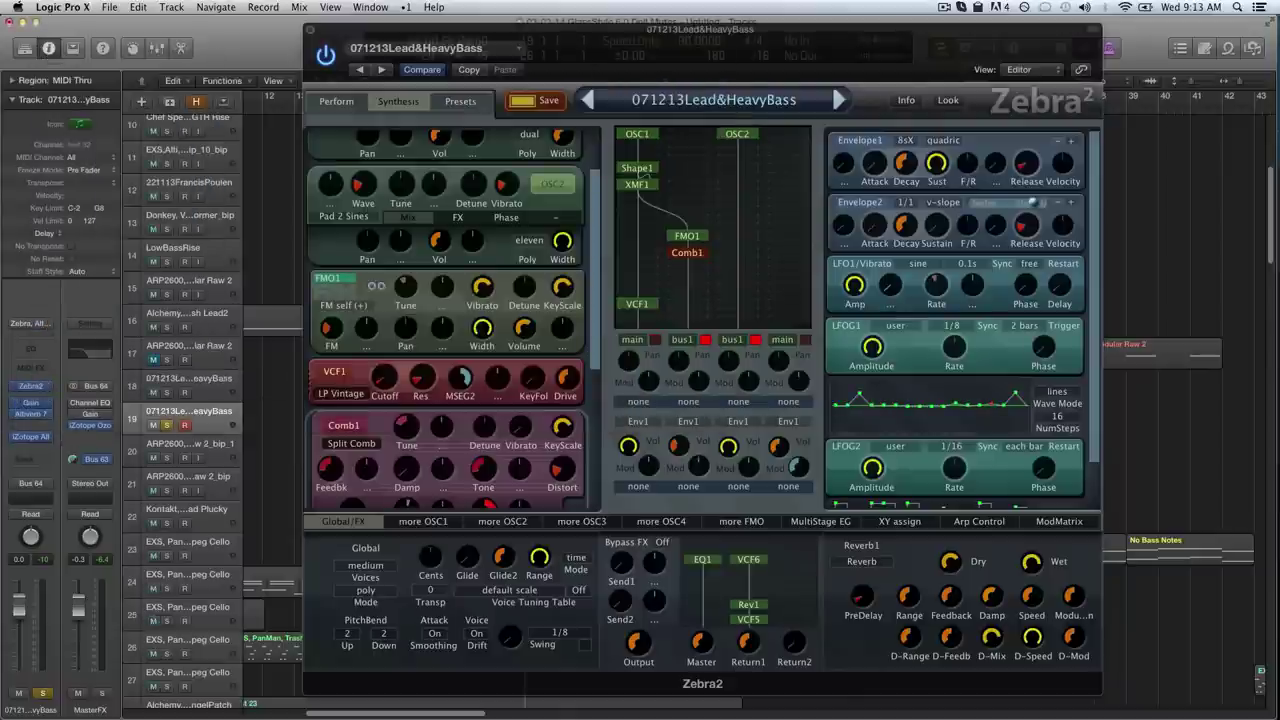
{"action": "left_click", "coordinate": [18, 404]}
{"action": "left_click", "coordinate": [15, 404]}
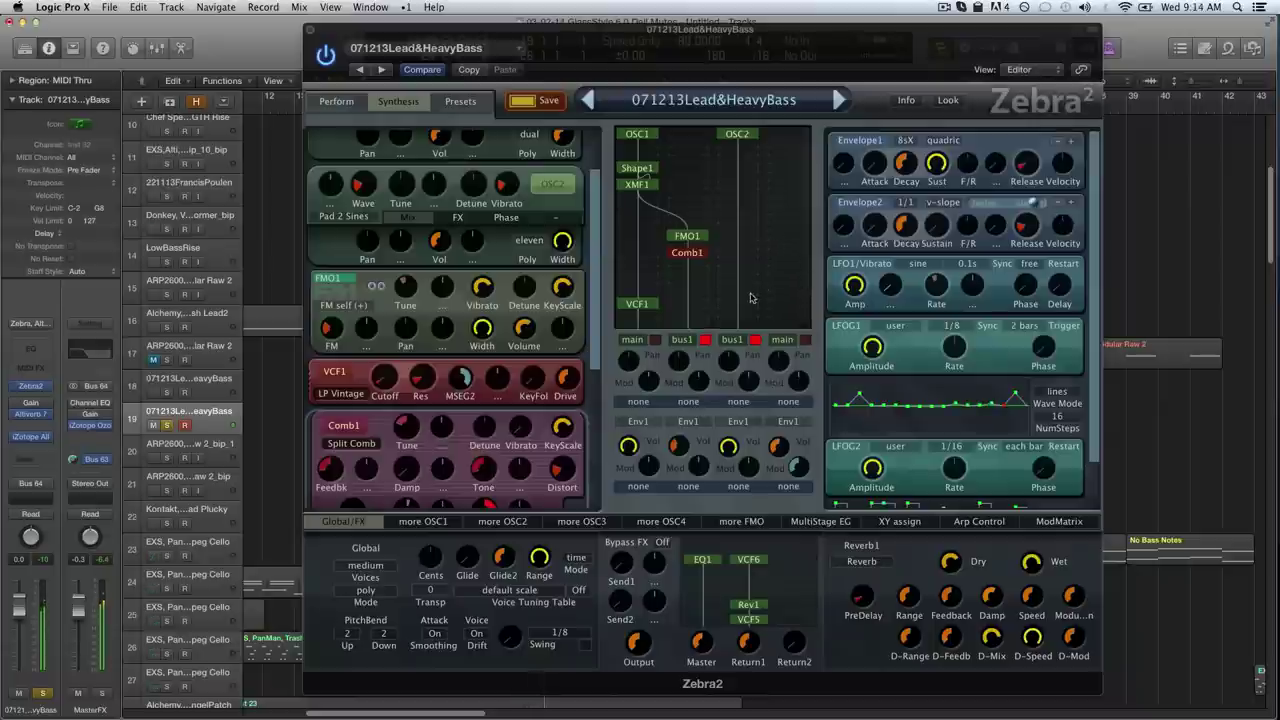
Switch off OSC2 and FMO1, remove Comb1, FMO1 and OSC2, then select OSC1.
{"action": "left_click", "coordinate": [760, 135]}
{"action": "left_click", "coordinate": [680, 237]}
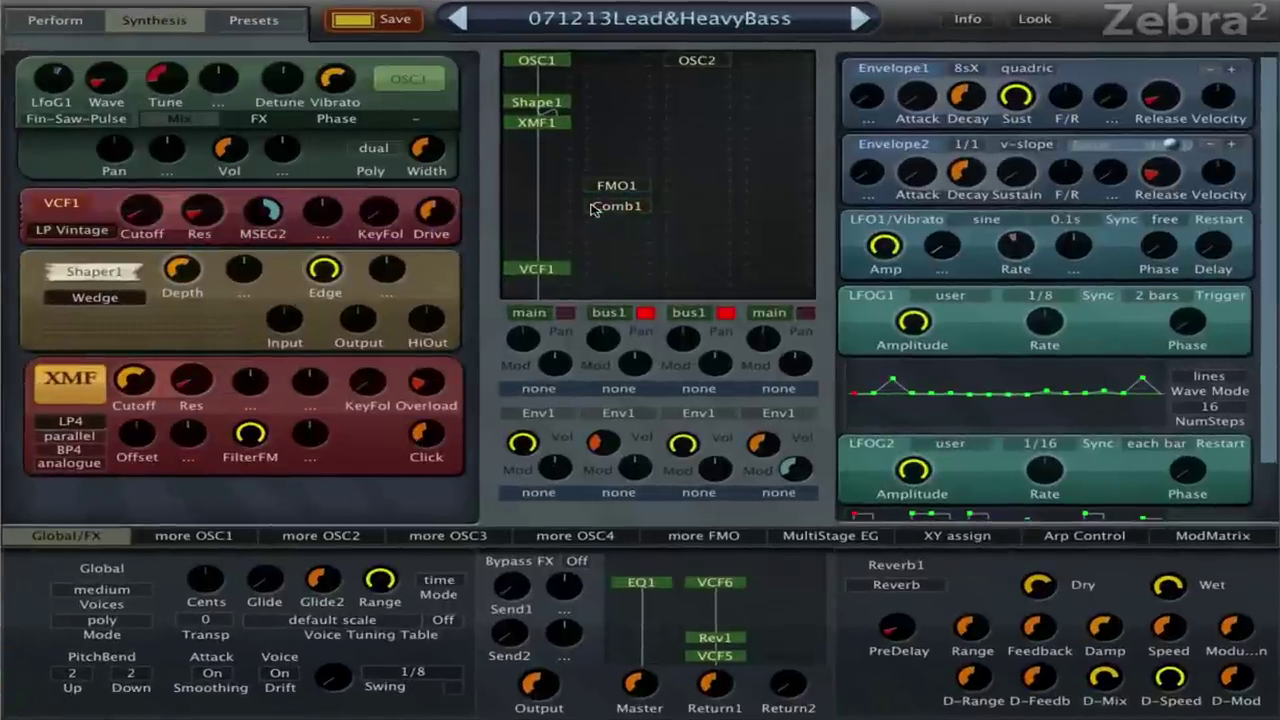
{"action": "right_click", "coordinate": [654, 231]}
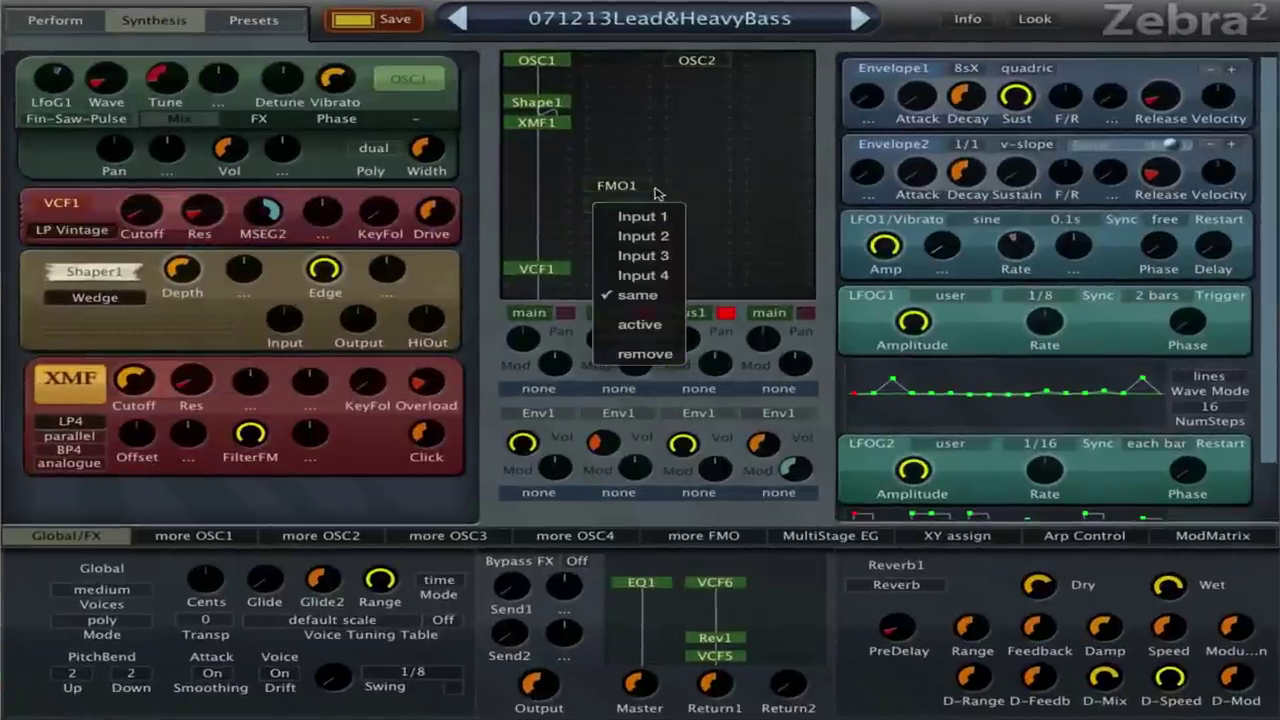
{"action": "left_click", "coordinate": [636, 355]}
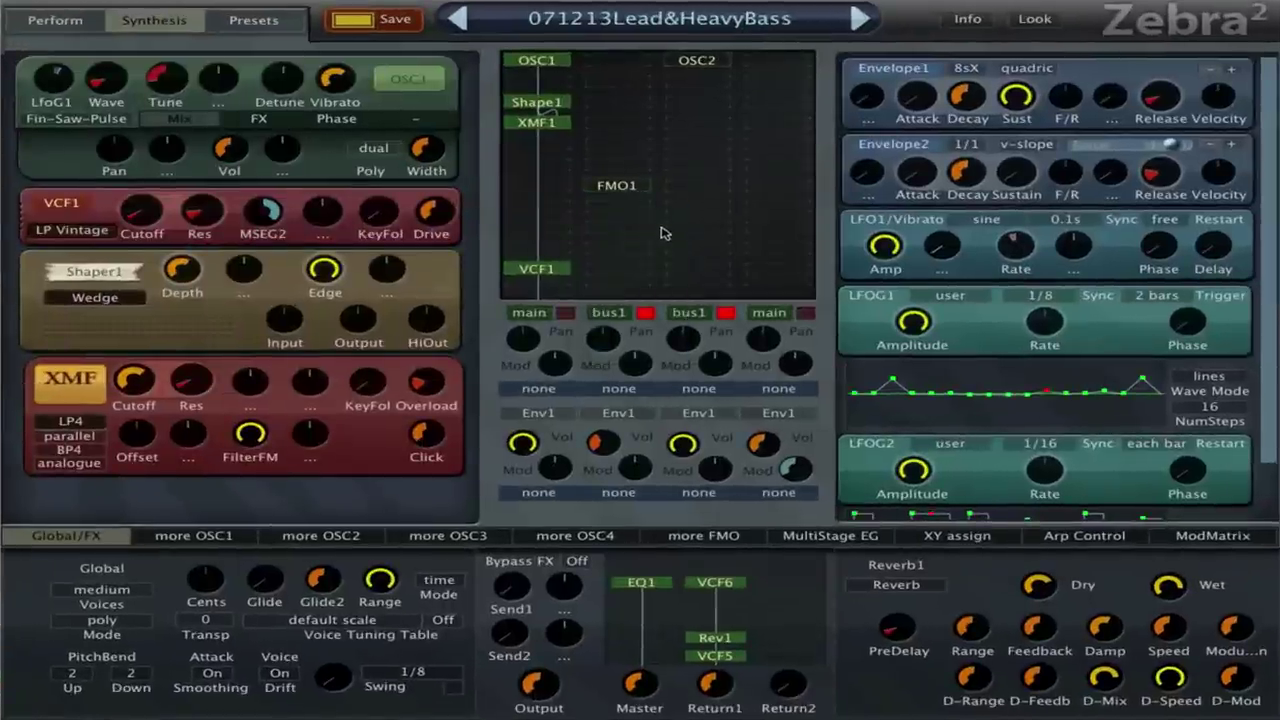
{"action": "right_click", "coordinate": [622, 192]}
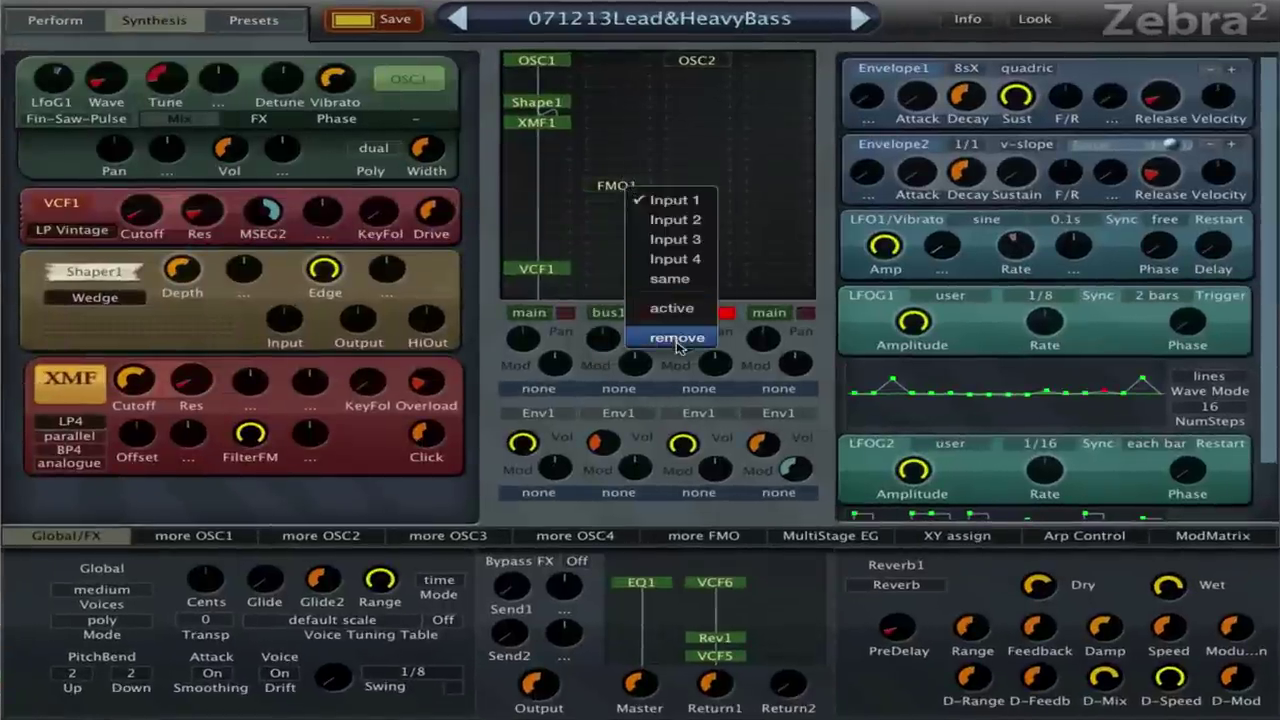
{"action": "left_click", "coordinate": [676, 338]}
{"action": "right_click", "coordinate": [713, 67]}
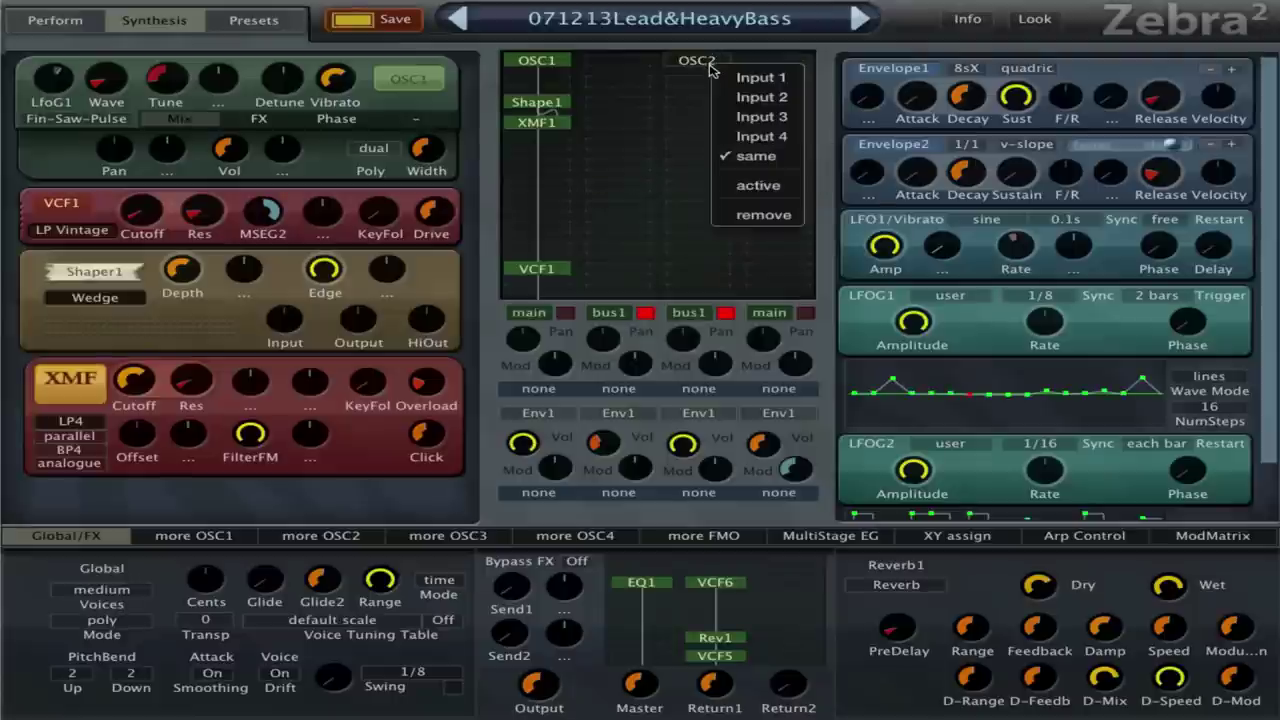
{"action": "left_click", "coordinate": [749, 216]}
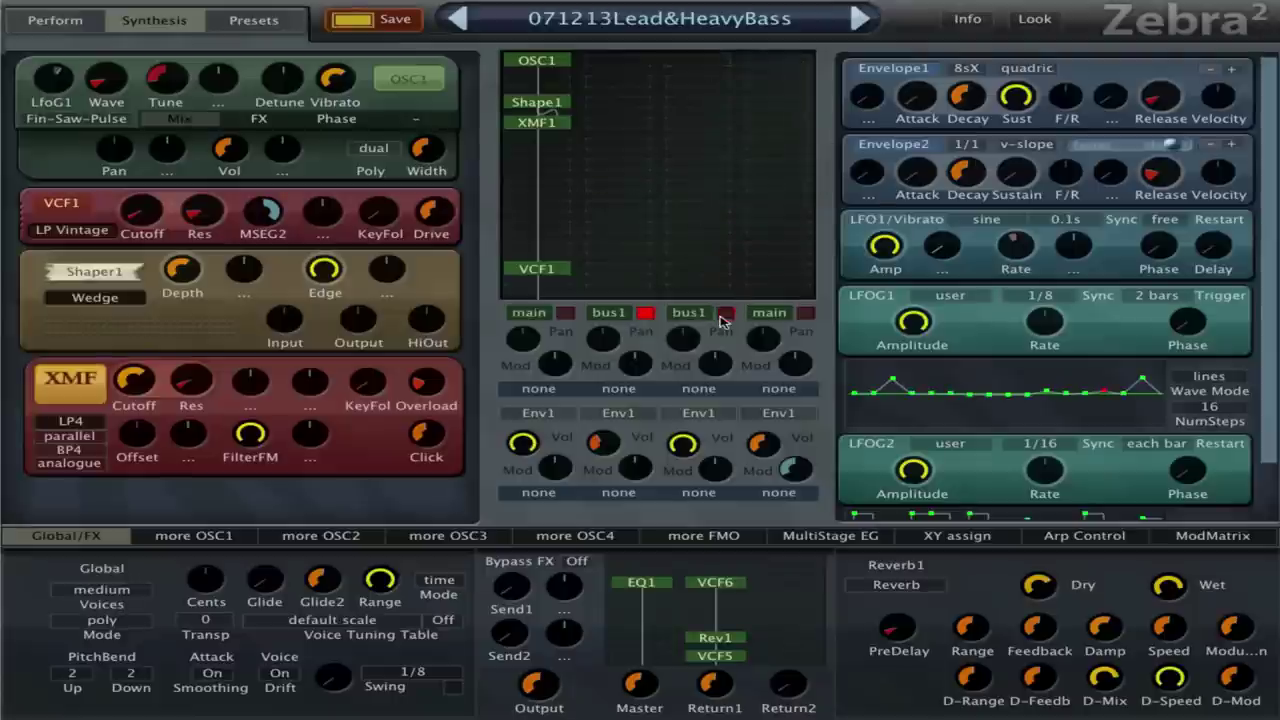
{"action": "left_click", "coordinate": [550, 61]}
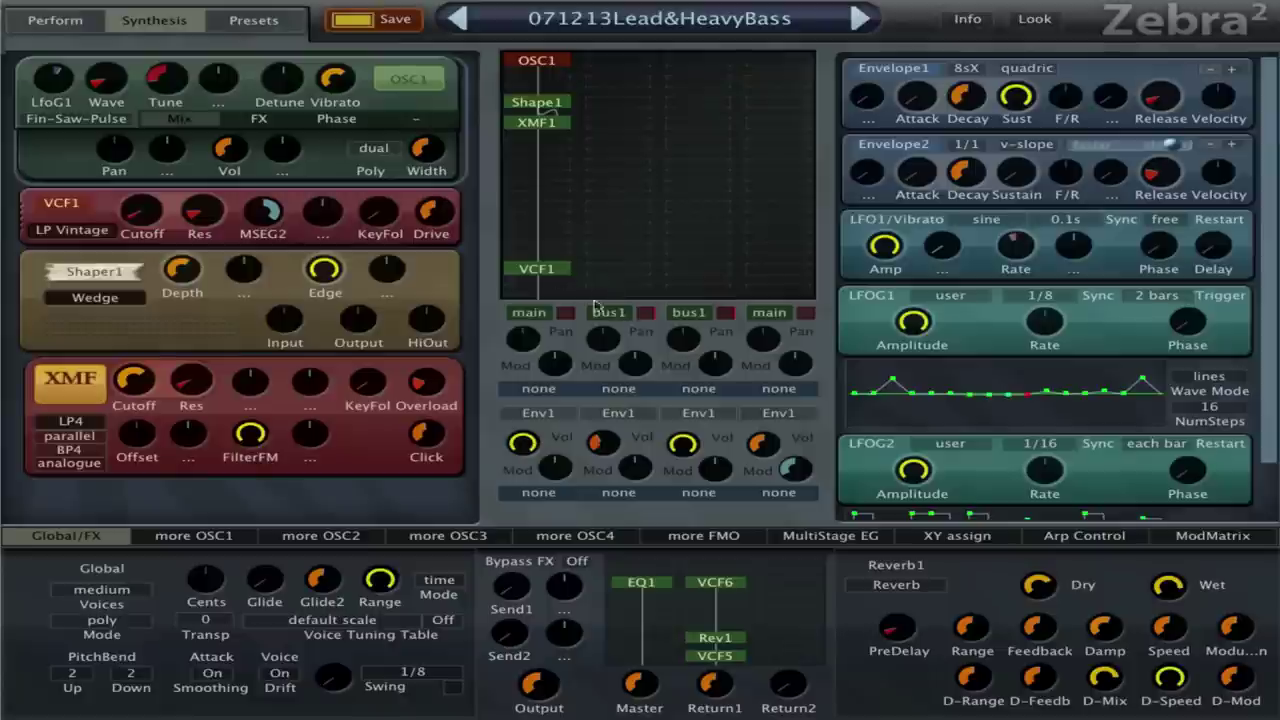
Switch off VCF1, XMF1 and Shape1, and set the first voice mix volume to 37.50.
{"action": "left_click", "coordinate": [543, 271]}
{"action": "left_click", "coordinate": [543, 271]}
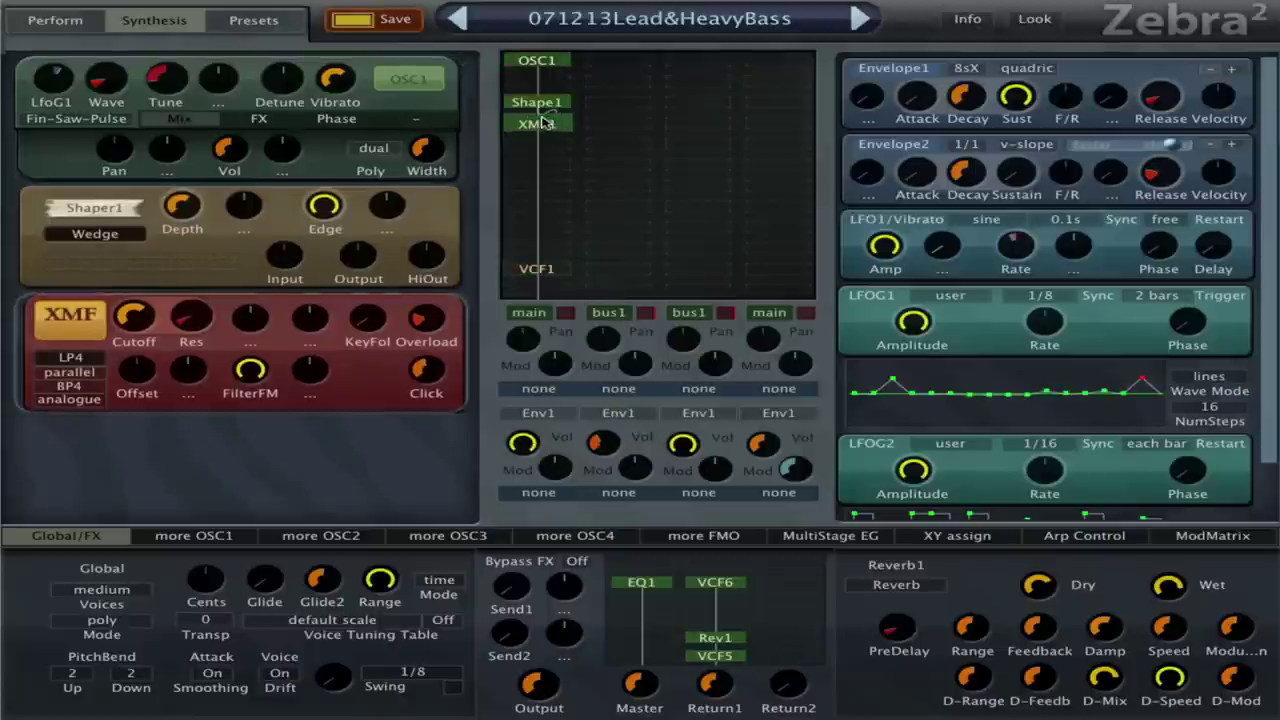
{"action": "left_click", "coordinate": [545, 122]}
{"action": "left_click_drag", "start_coordinate": [536, 440], "coordinate": [551, 387]}
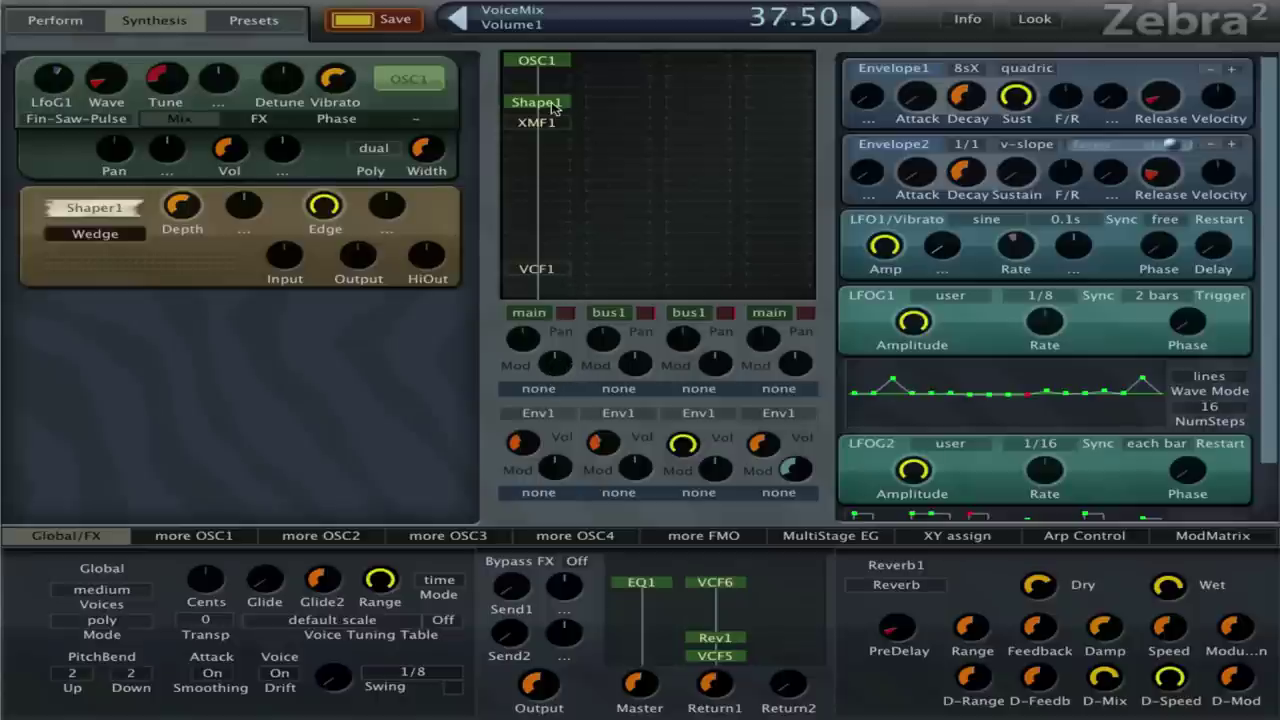
{"action": "double_click", "coordinate": [553, 106]}
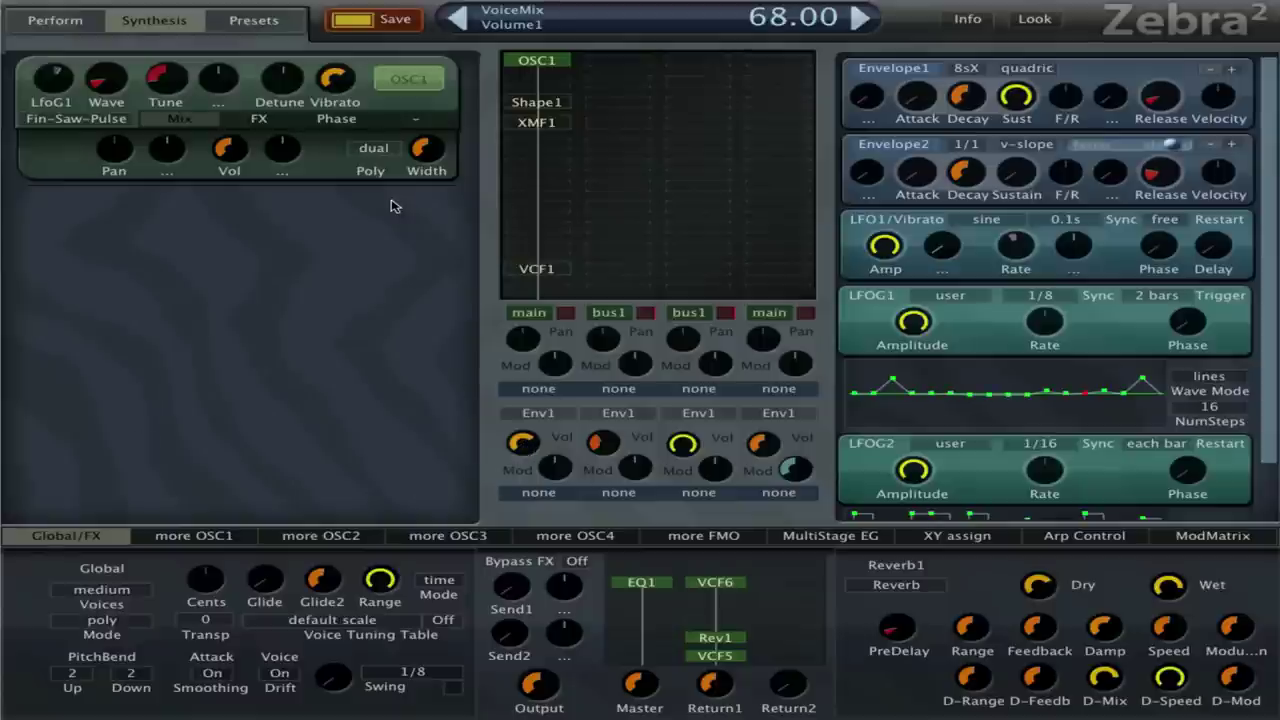
On OSC1's FX page, set the FX2 PhaseDist mod depth to 2.00 with mod source none.
{"action": "left_click", "coordinate": [276, 121]}
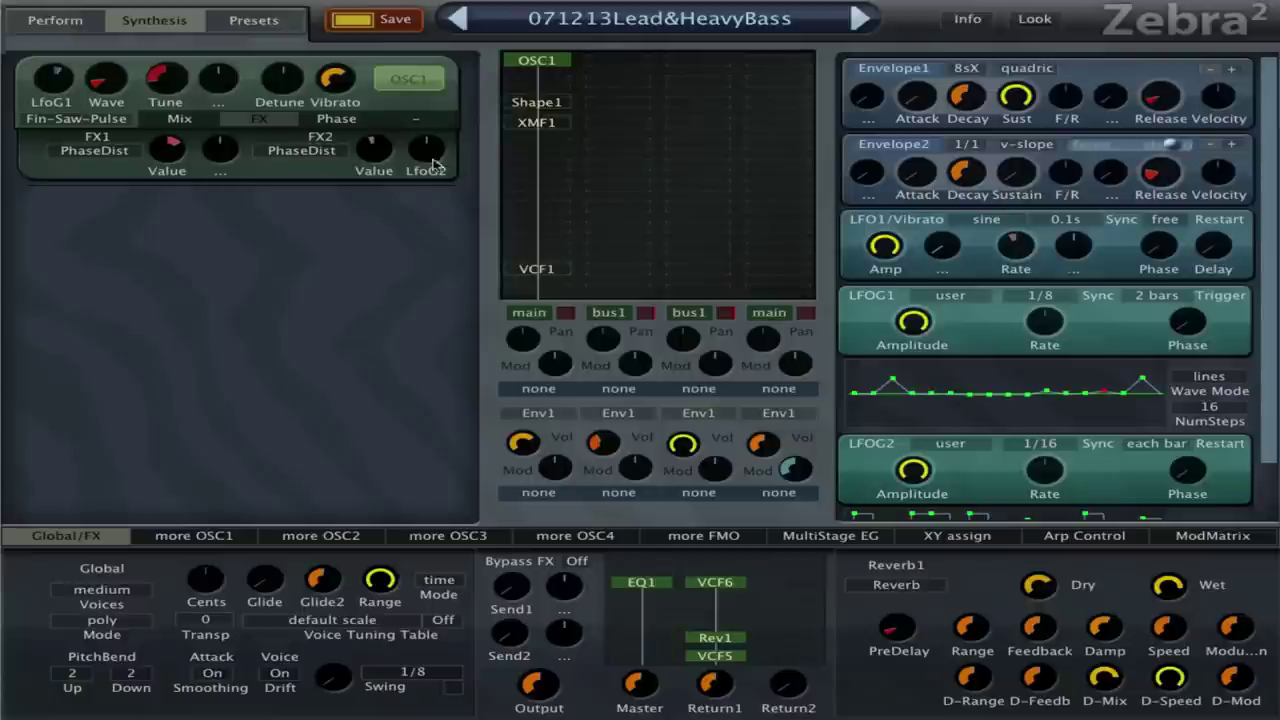
{"action": "scroll", "coordinate": [435, 155], "scroll_direction": "down", "scroll_amount": 2}
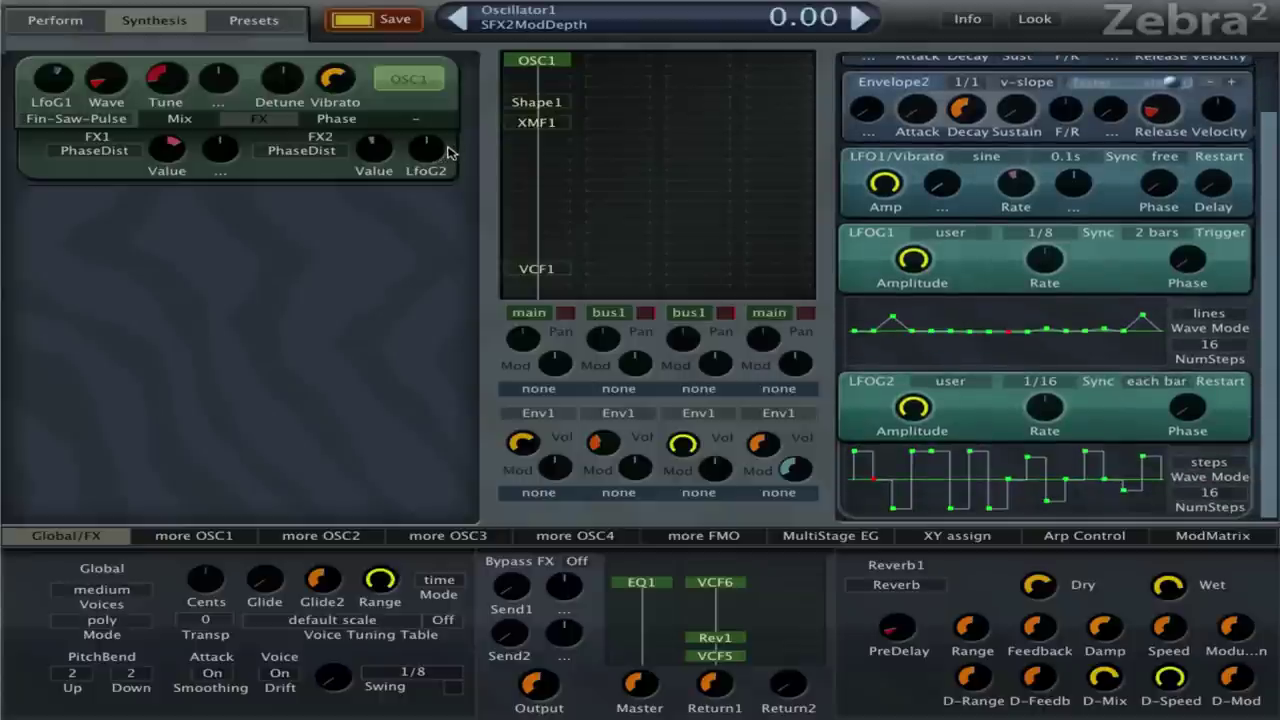
{"action": "mouse_move", "coordinate": [449, 152]}
{"action": "left_mouse_down"}
{"action": "mouse_move", "coordinate": [470, 103]}
{"action": "mouse_move", "coordinate": [440, 185]}
{"action": "mouse_move", "coordinate": [448, 105]}
{"action": "mouse_move", "coordinate": [438, 152]}
{"action": "left_mouse_up"}
{"action": "right_click", "coordinate": [401, 160]}
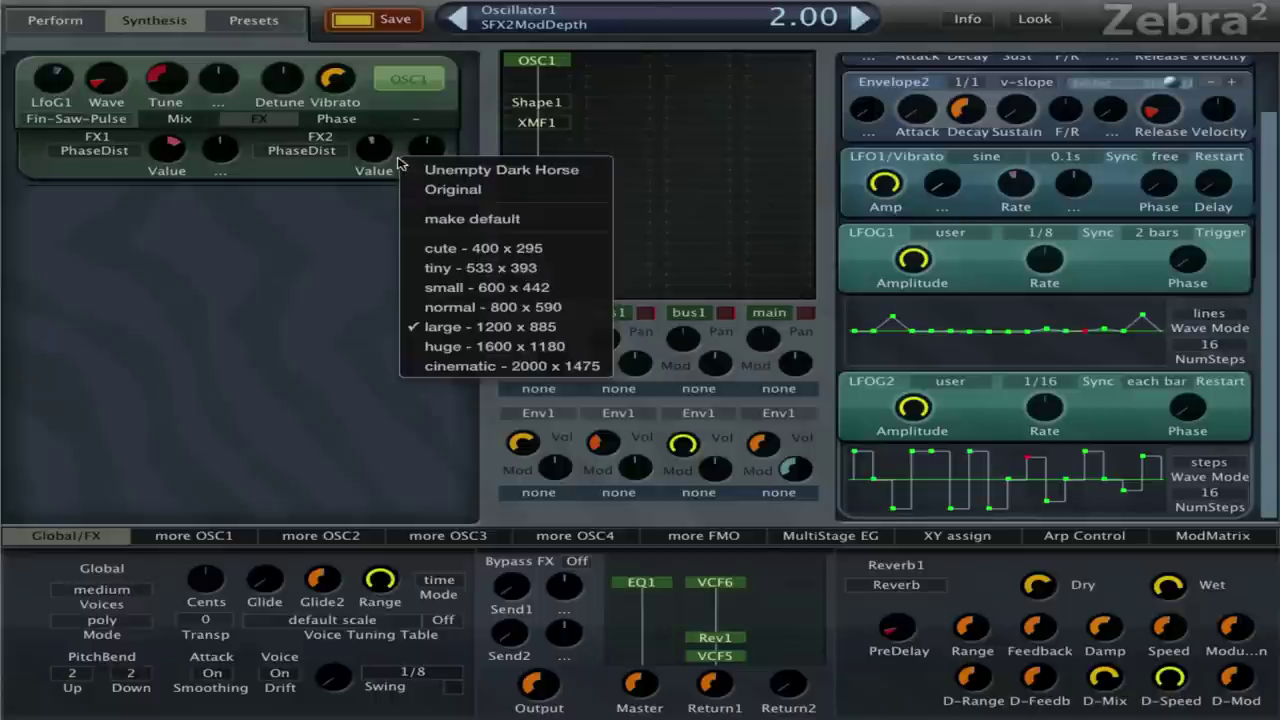
{"action": "left_click", "coordinate": [327, 230]}
{"action": "left_click", "coordinate": [436, 162]}
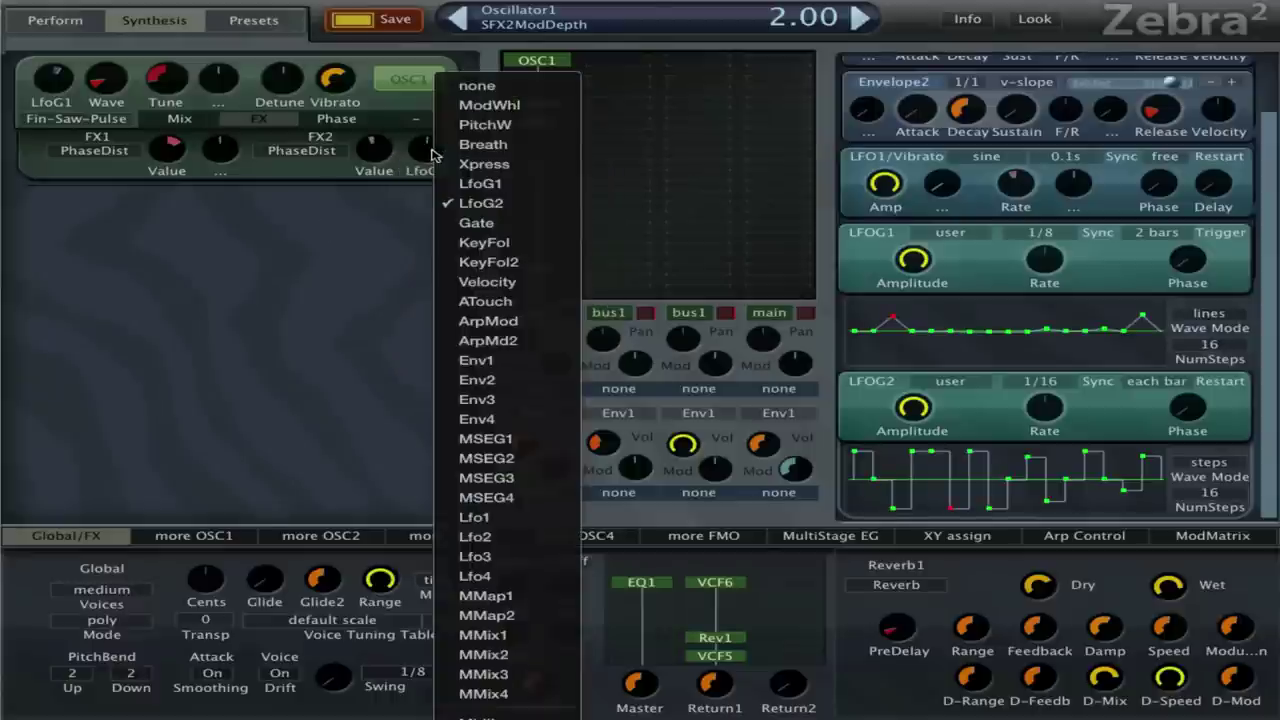
{"action": "left_click", "coordinate": [510, 88]}
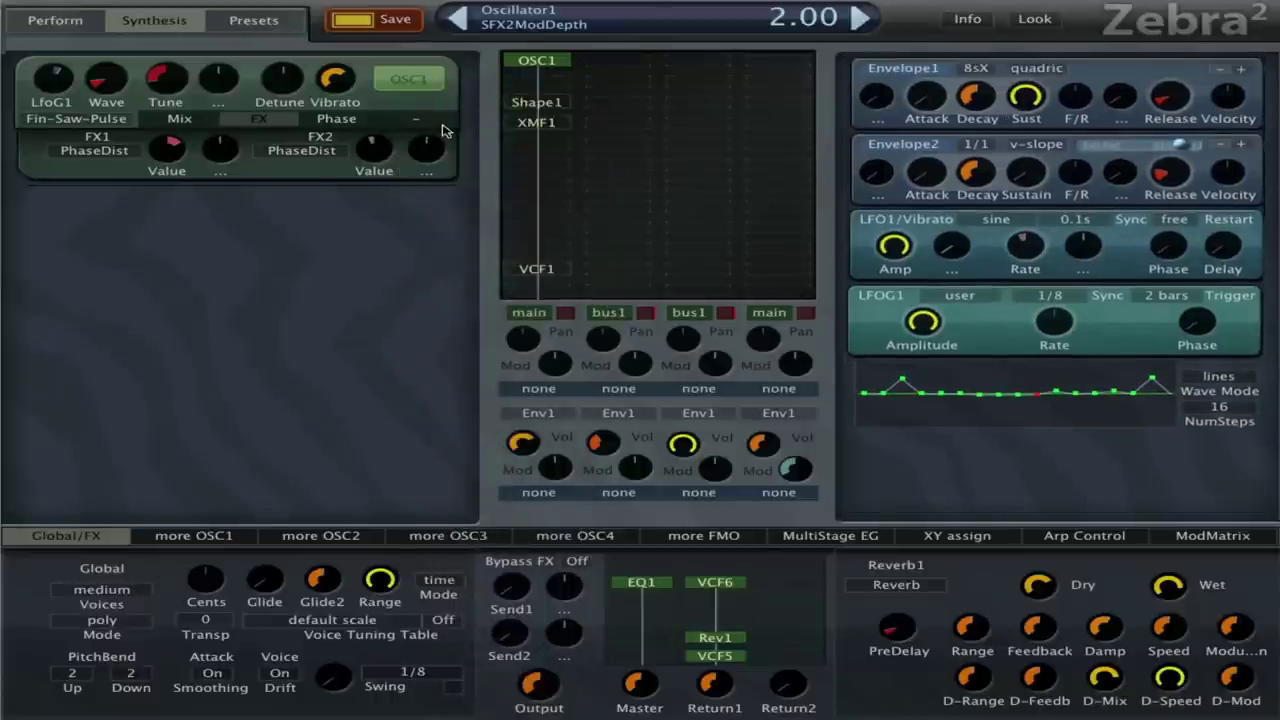
Show OSC1's Phase page, set Envelope2 decay to 49.50 and OSC1 phase to 35.00.
{"action": "left_click", "coordinate": [340, 119]}
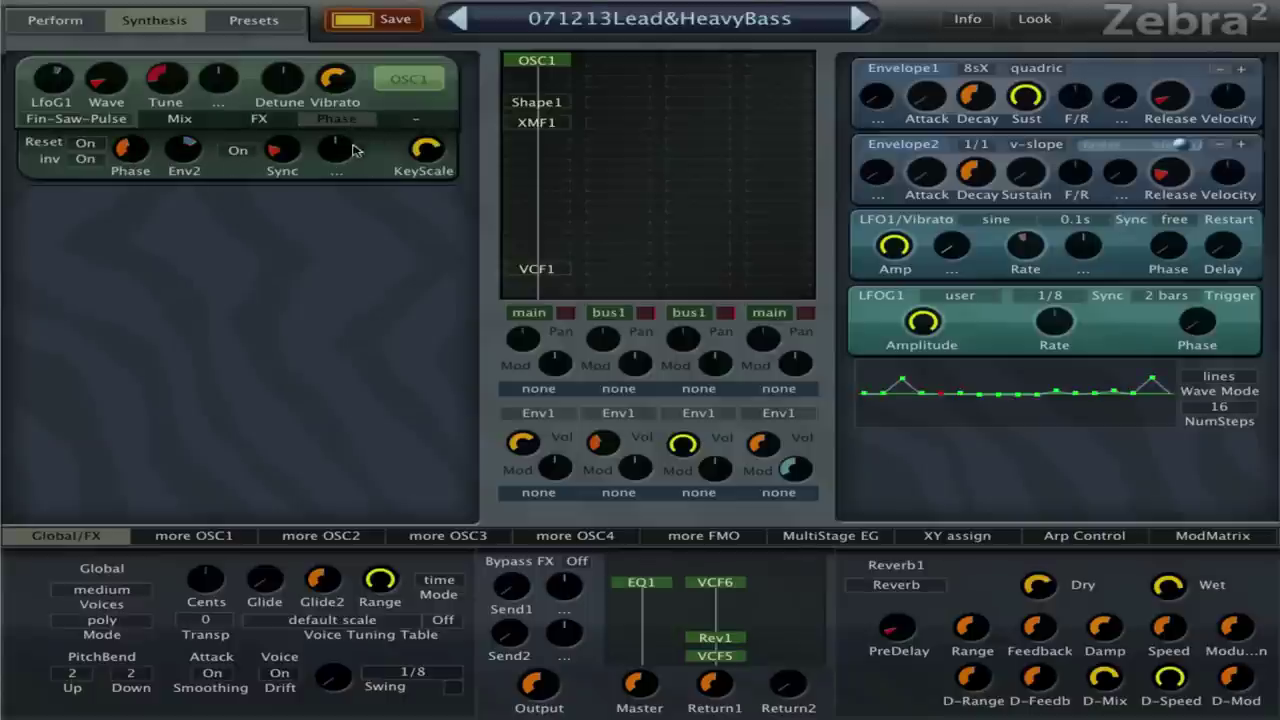
{"action": "mouse_move", "coordinate": [188, 157]}
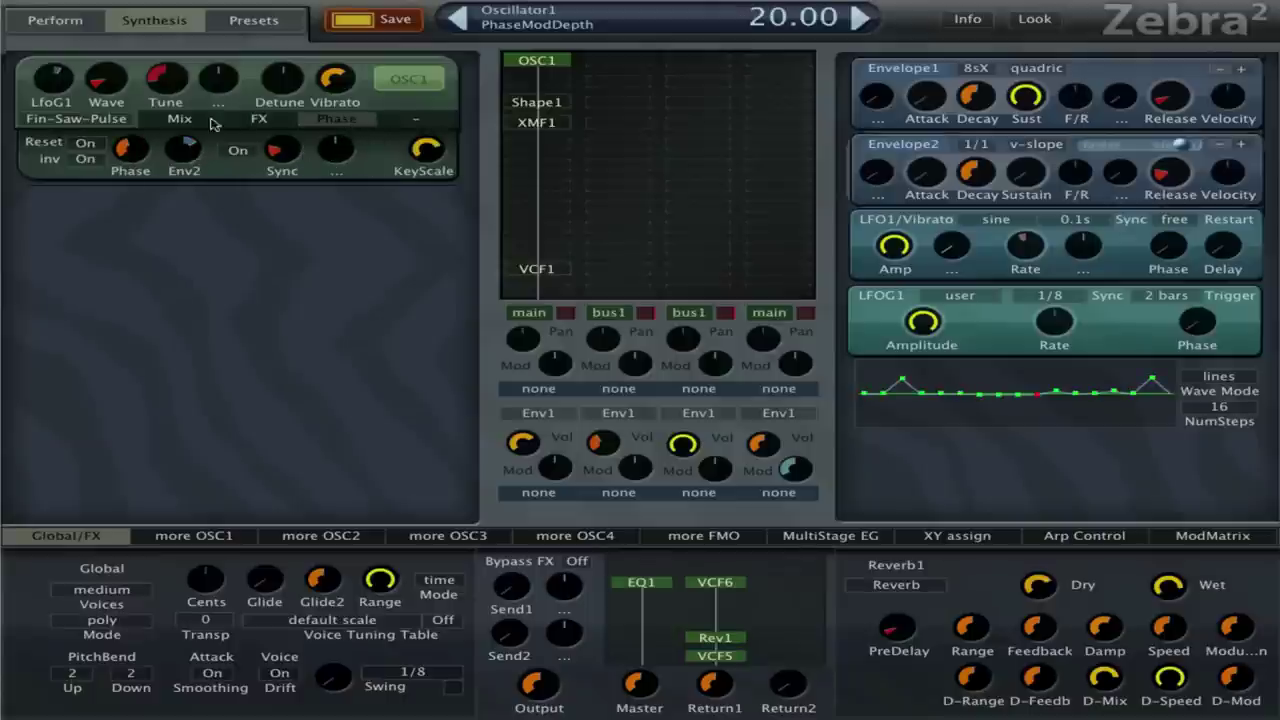
{"action": "left_click", "coordinate": [993, 150]}
{"action": "left_click_drag", "start_coordinate": [980, 174], "coordinate": [983, 178]}
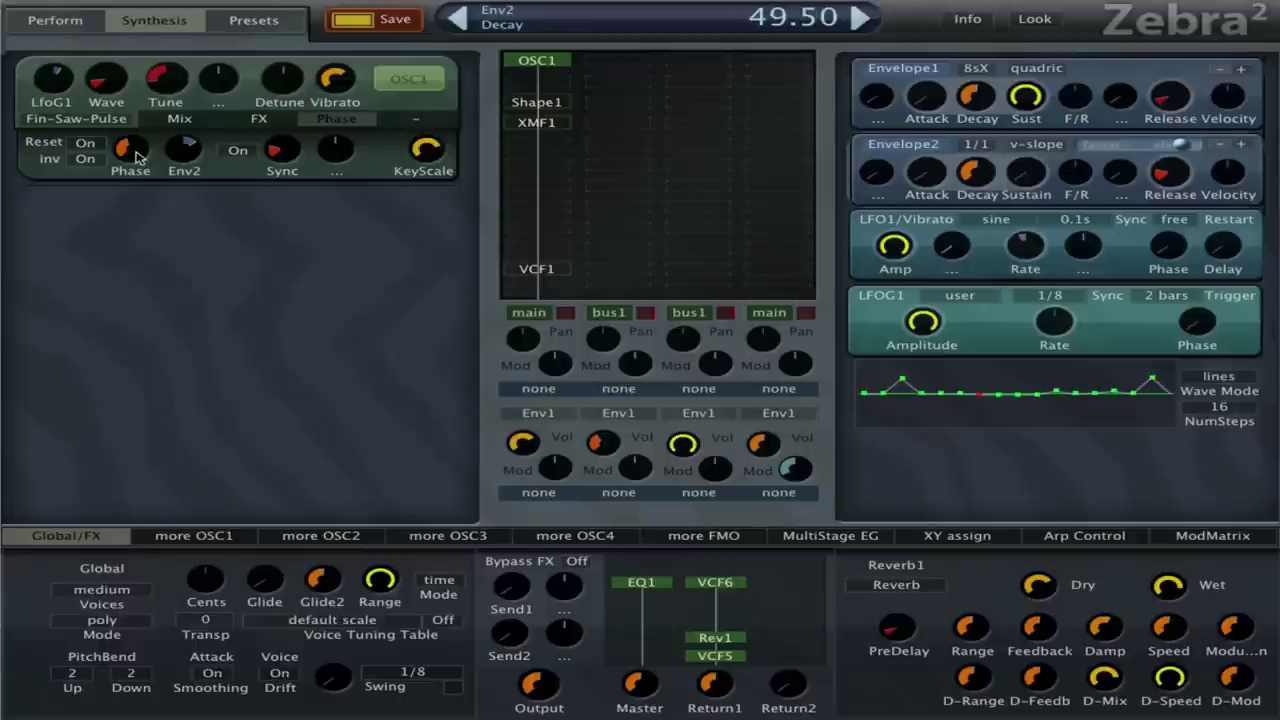
{"action": "left_click_drag", "start_coordinate": [139, 158], "coordinate": [120, 176]}
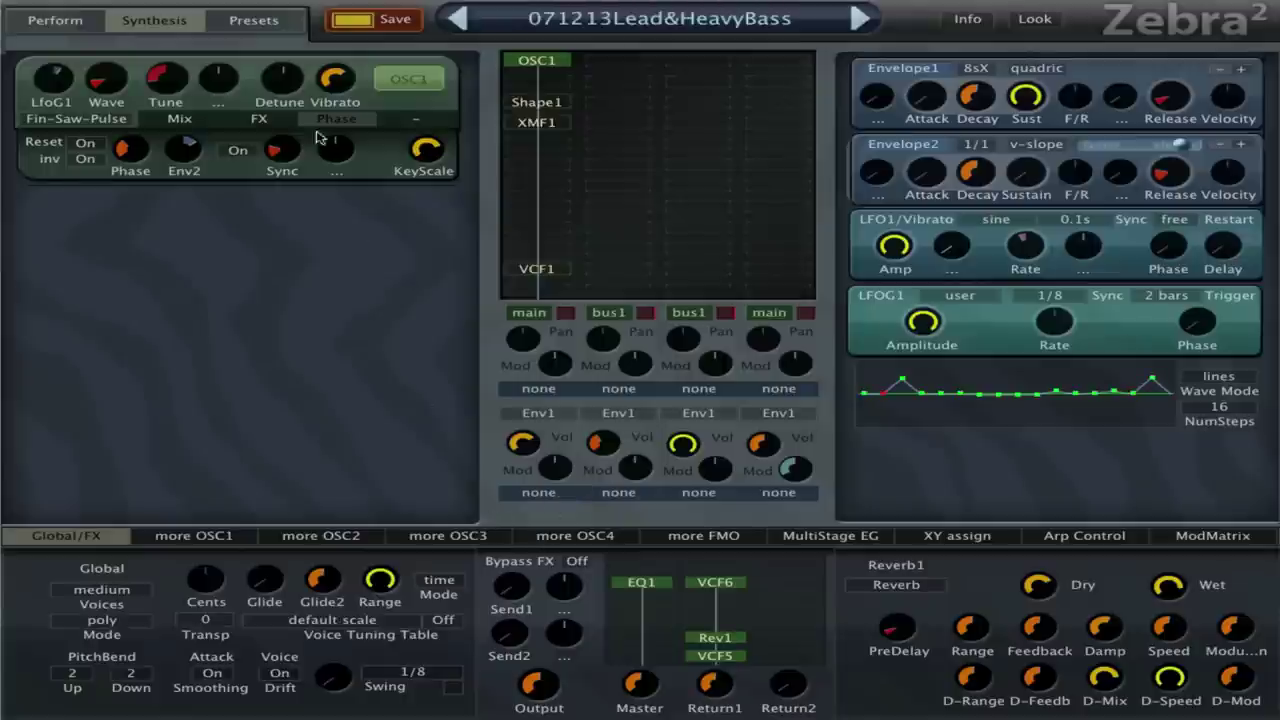
Open OSC1's wavetable editor and sweep the wave position from 1 to 3.
{"action": "left_click", "coordinate": [277, 118]}
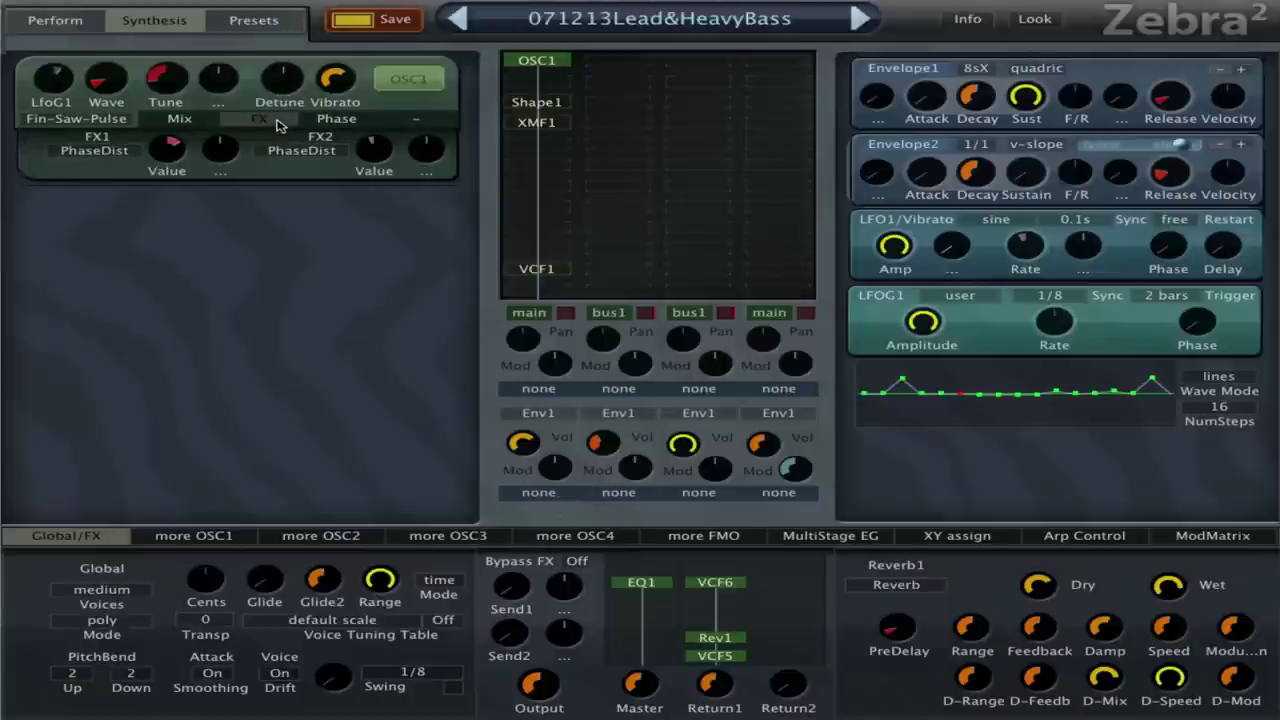
{"action": "left_click", "coordinate": [176, 118]}
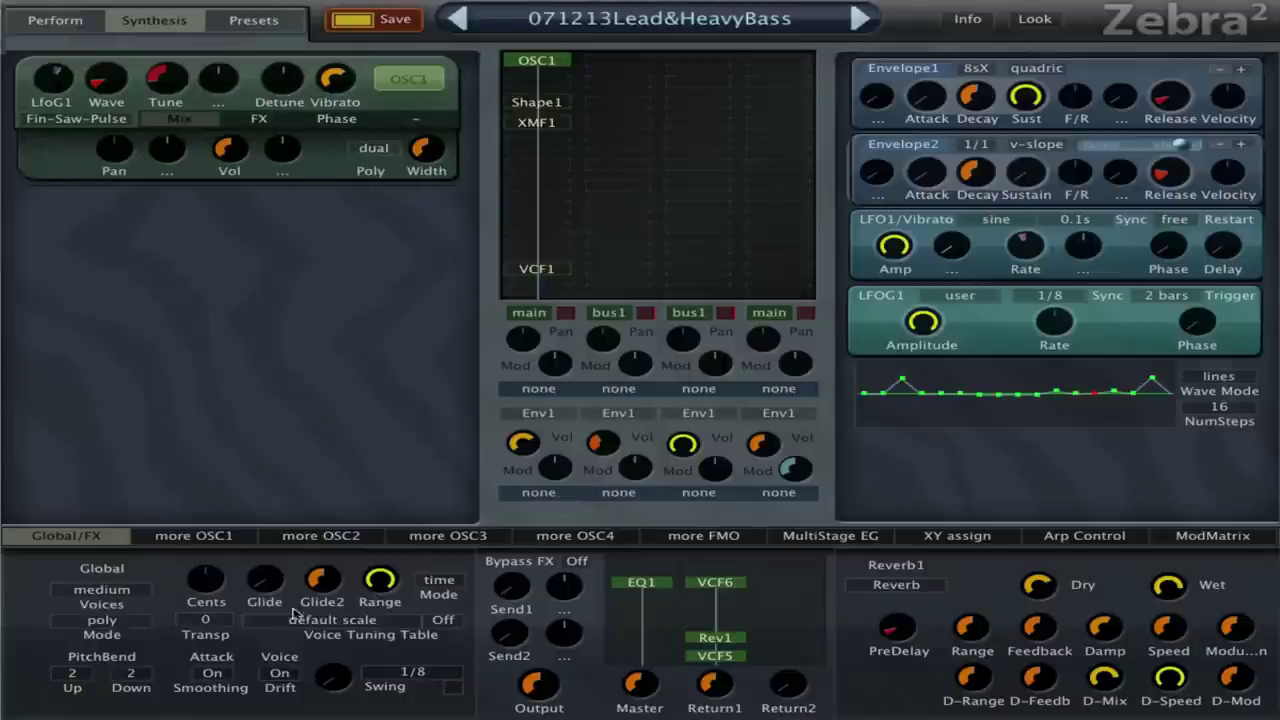
{"action": "left_click", "coordinate": [240, 541]}
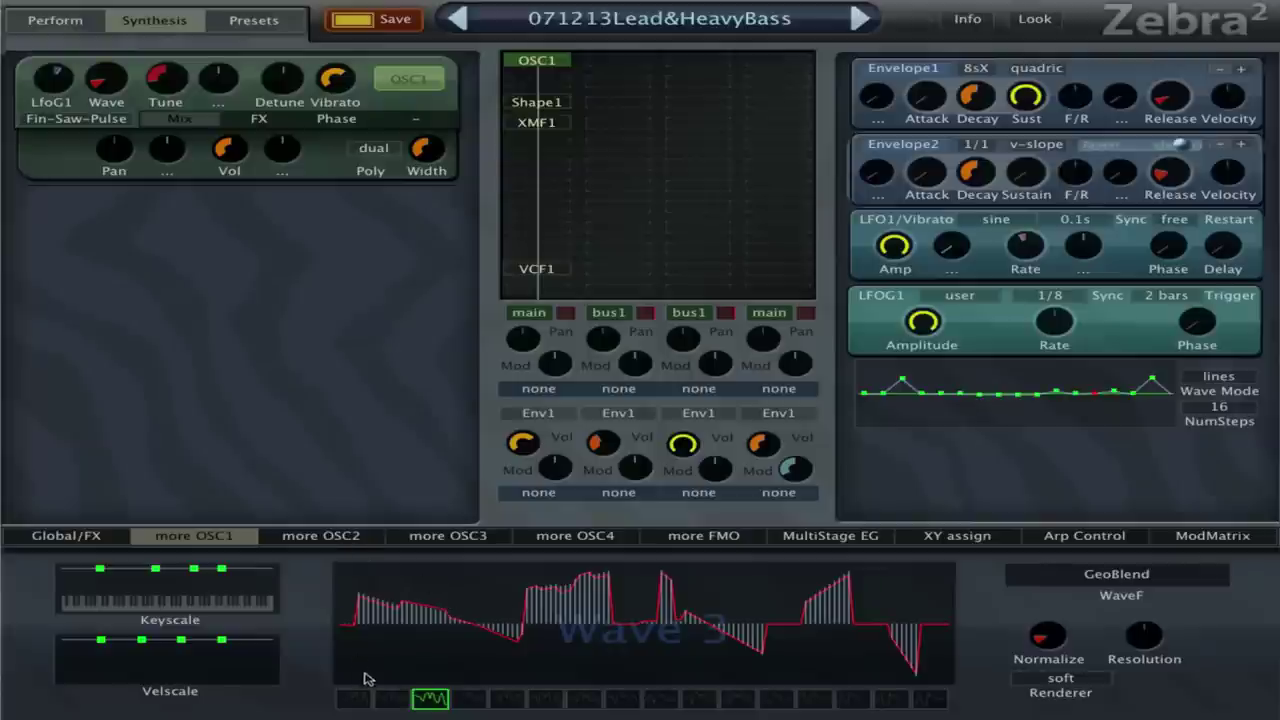
{"action": "left_click_drag", "start_coordinate": [356, 699], "coordinate": [588, 701]}
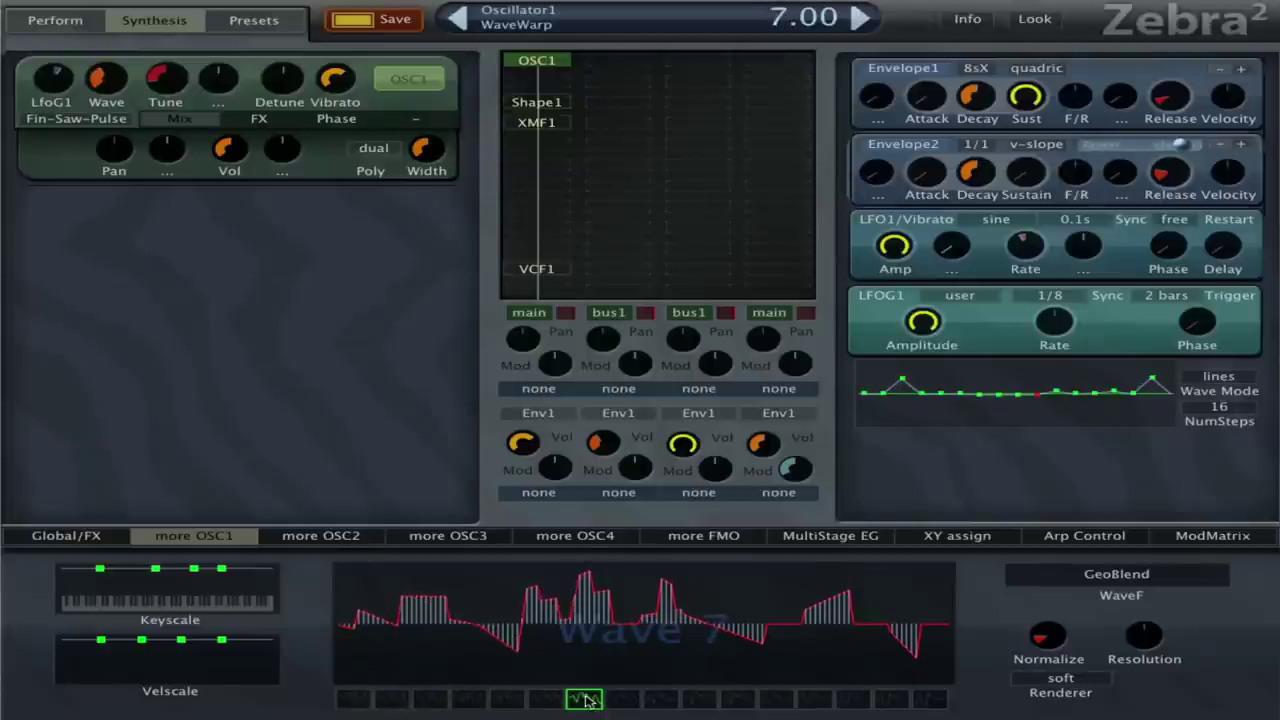
Audition wavetable frames 8 to 11, redraw the wave tail, and settle on Wave 3.
{"action": "left_click", "coordinate": [620, 700]}
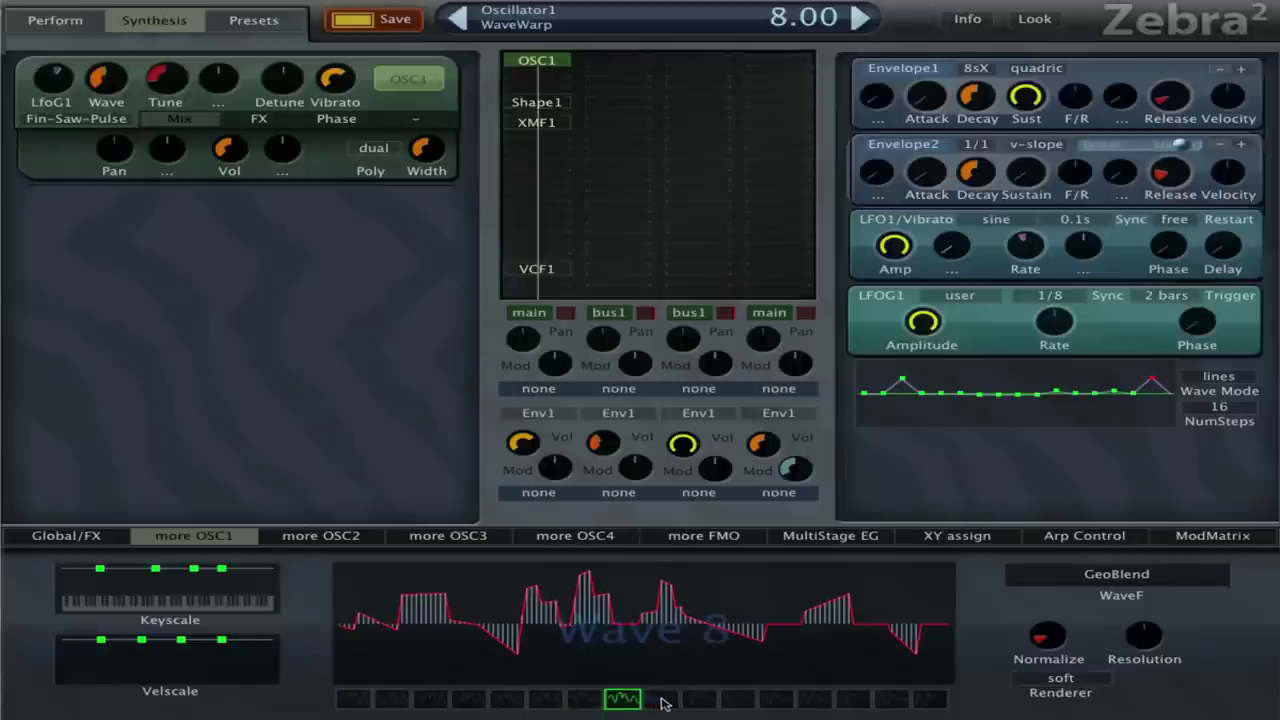
{"action": "left_click", "coordinate": [660, 700]}
{"action": "left_click", "coordinate": [714, 702]}
{"action": "left_click", "coordinate": [745, 702]}
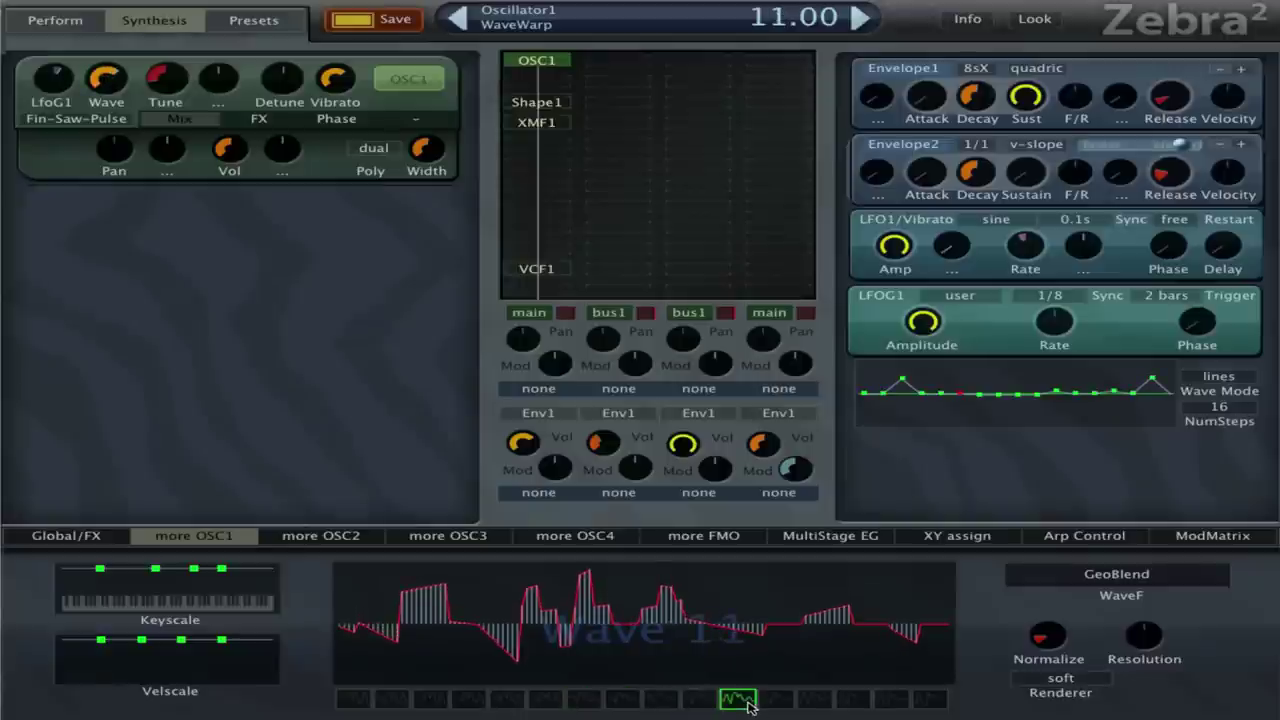
{"action": "mouse_move", "coordinate": [783, 627]}
{"action": "left_mouse_down"}
{"action": "mouse_move", "coordinate": [728, 563]}
{"action": "mouse_move", "coordinate": [678, 605]}
{"action": "mouse_move", "coordinate": [742, 659]}
{"action": "mouse_move", "coordinate": [841, 595]}
{"action": "mouse_move", "coordinate": [732, 588]}
{"action": "mouse_move", "coordinate": [716, 676]}
{"action": "mouse_move", "coordinate": [582, 565]}
{"action": "mouse_move", "coordinate": [551, 587]}
{"action": "mouse_move", "coordinate": [541, 666]}
{"action": "mouse_move", "coordinate": [438, 579]}
{"action": "mouse_move", "coordinate": [419, 666]}
{"action": "left_mouse_up"}
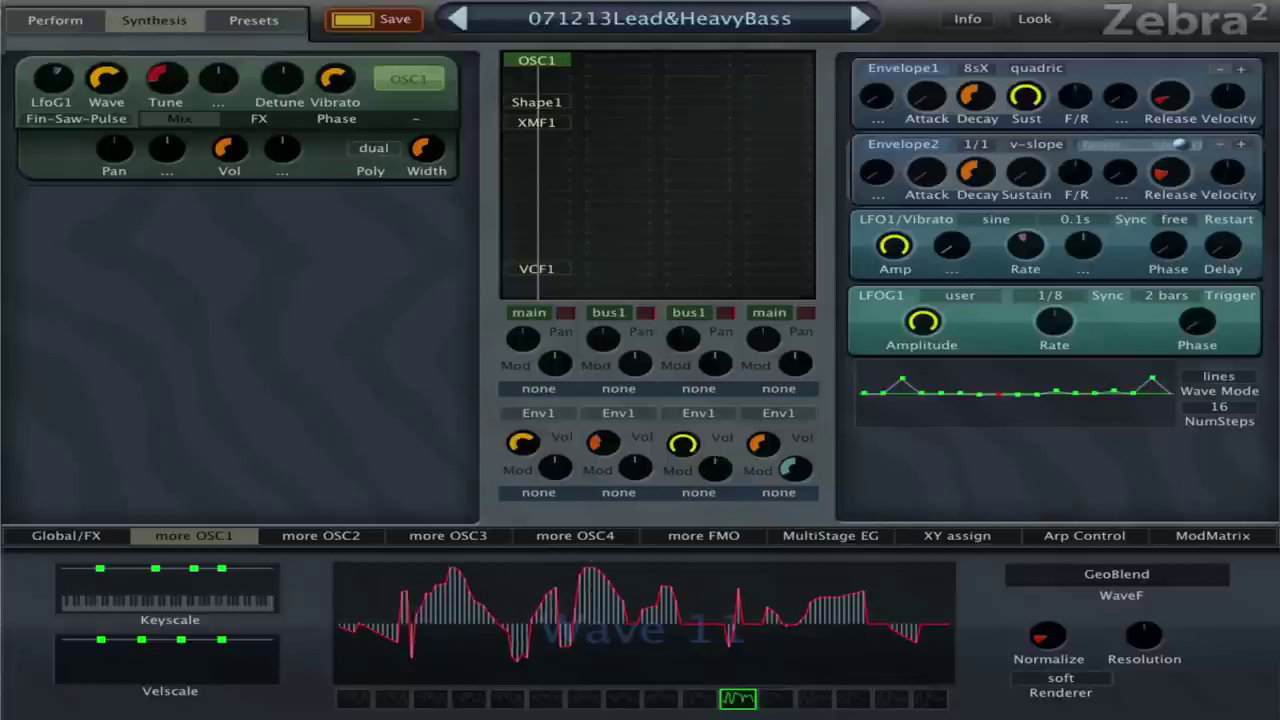
{"action": "left_click", "coordinate": [434, 699]}
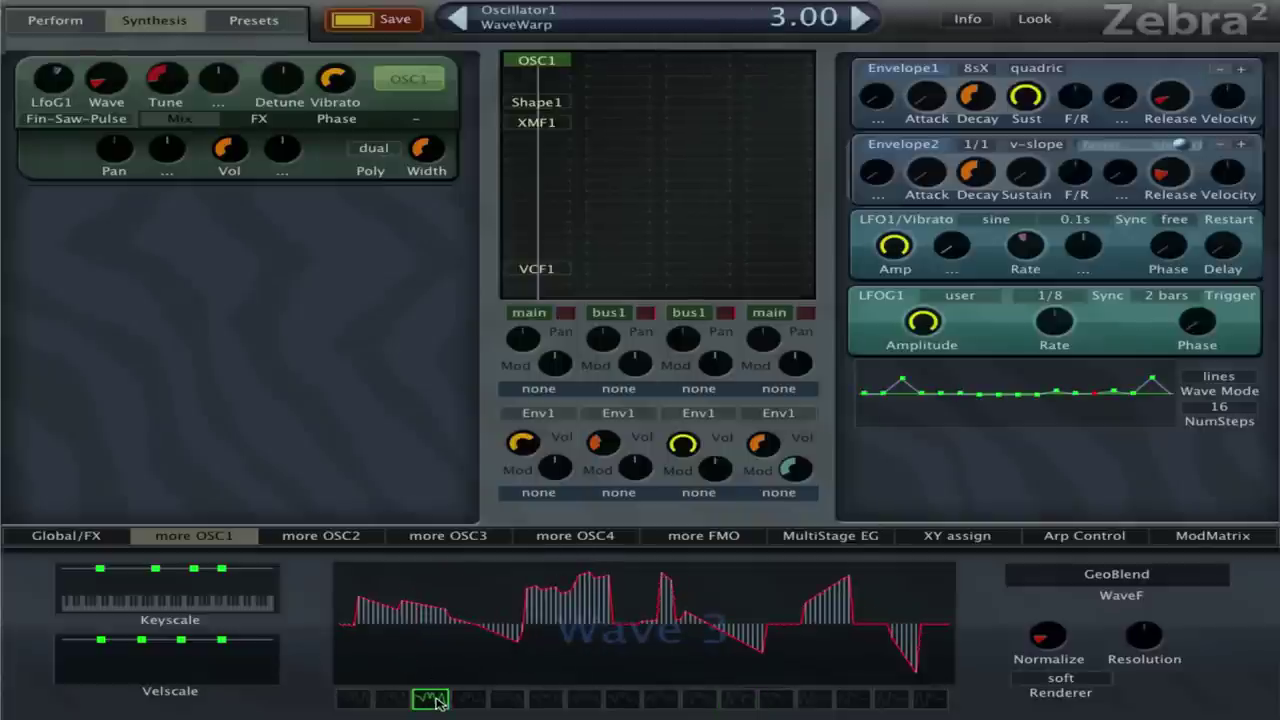
{"action": "left_click", "coordinate": [285, 119]}
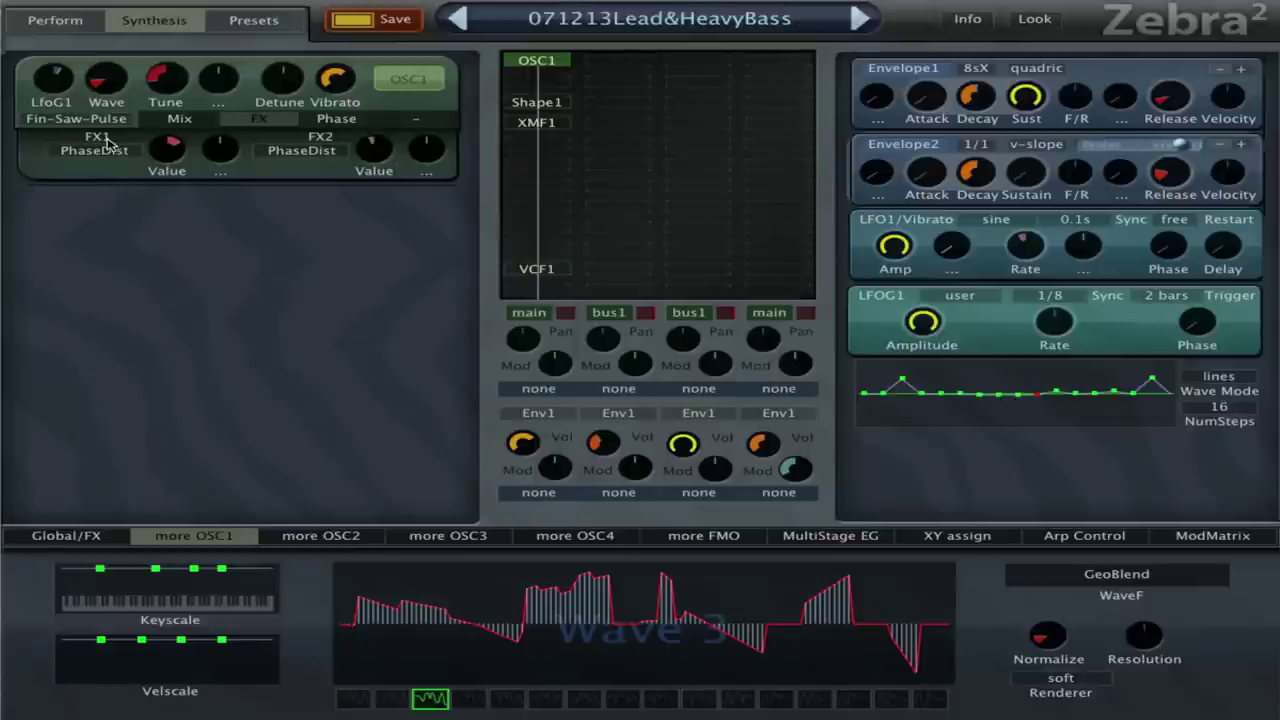
Open the Shaper1 panel keeping its Wedge type, then the XMF1 filter panel.
{"action": "left_click", "coordinate": [565, 103]}
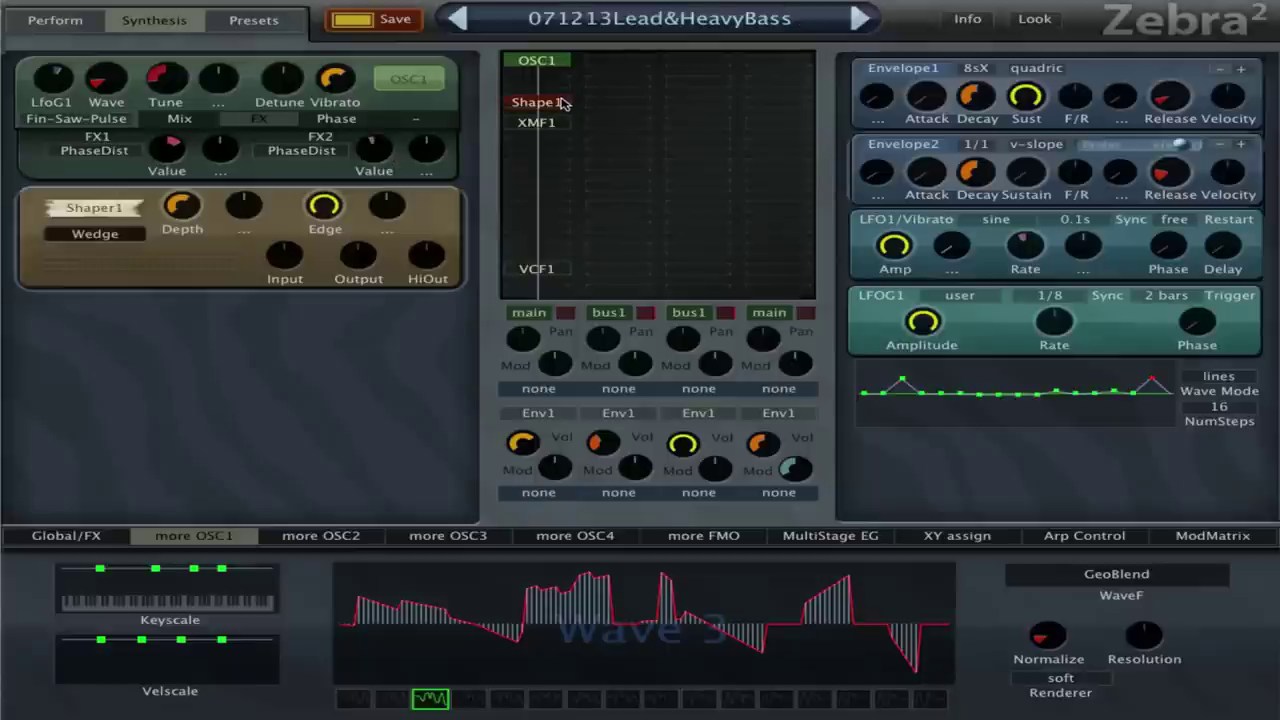
{"action": "left_click", "coordinate": [130, 236]}
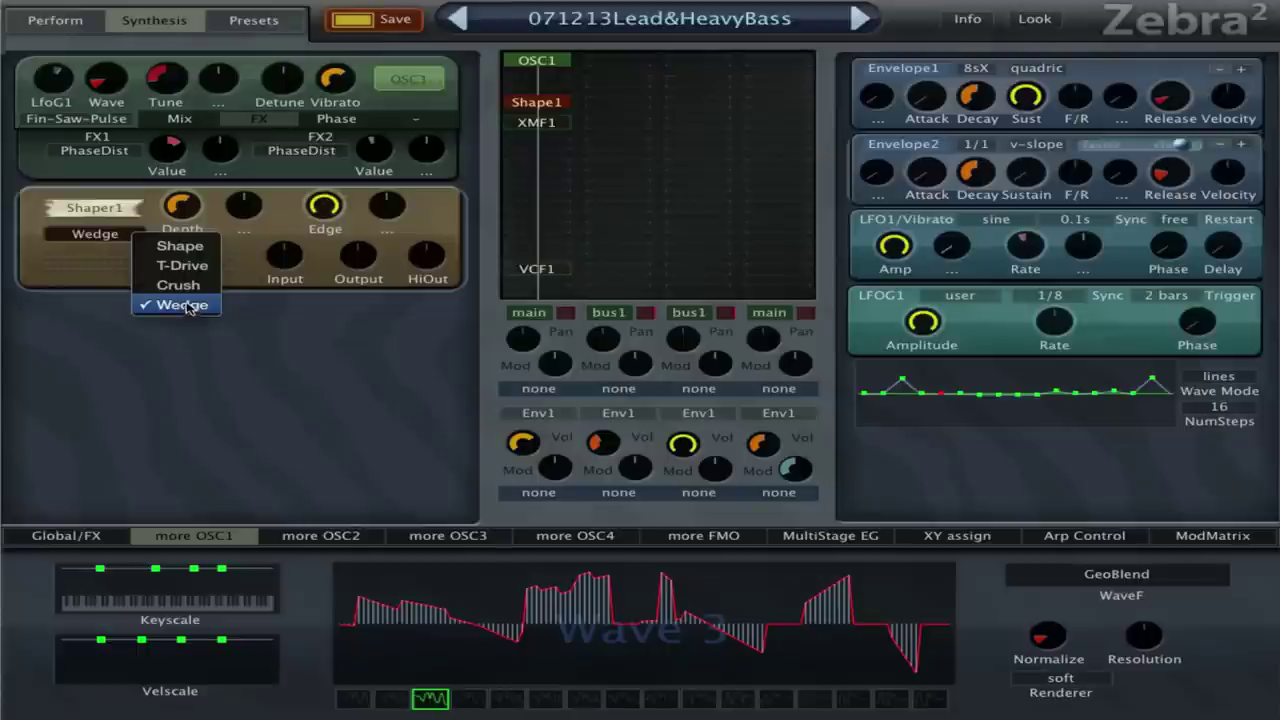
{"action": "left_click", "coordinate": [183, 305]}
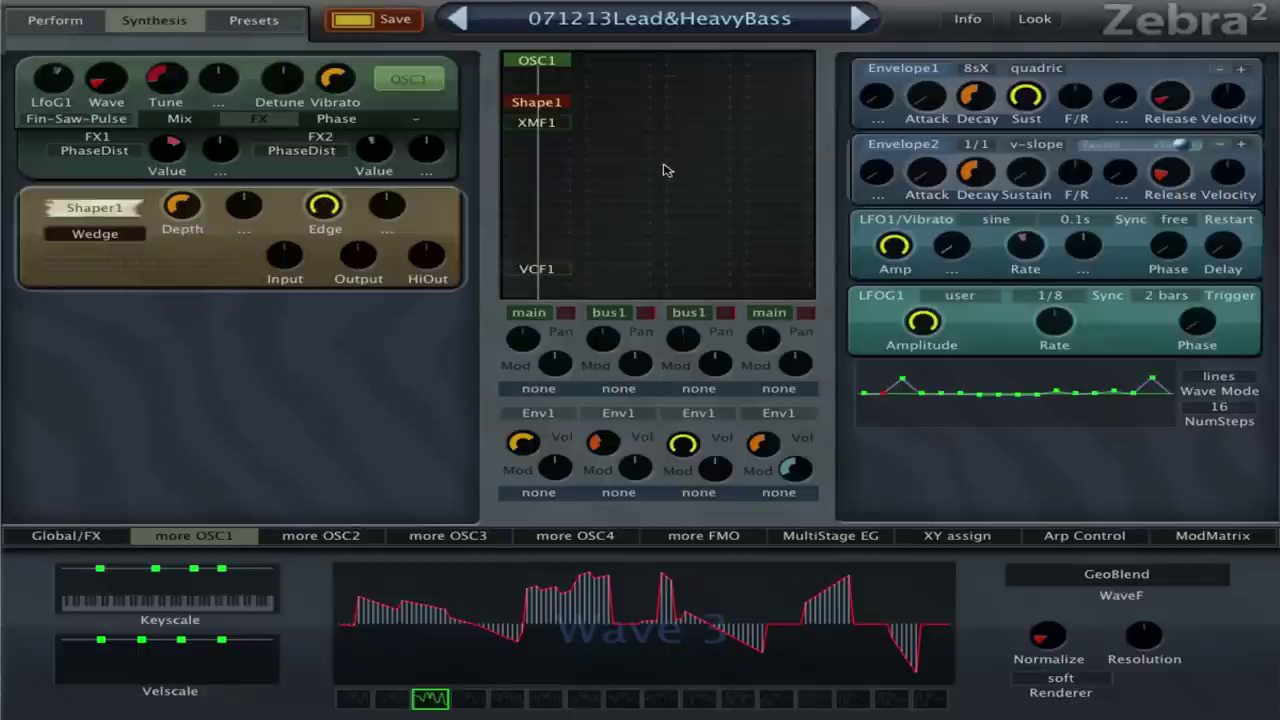
{"action": "left_click", "coordinate": [536, 124]}
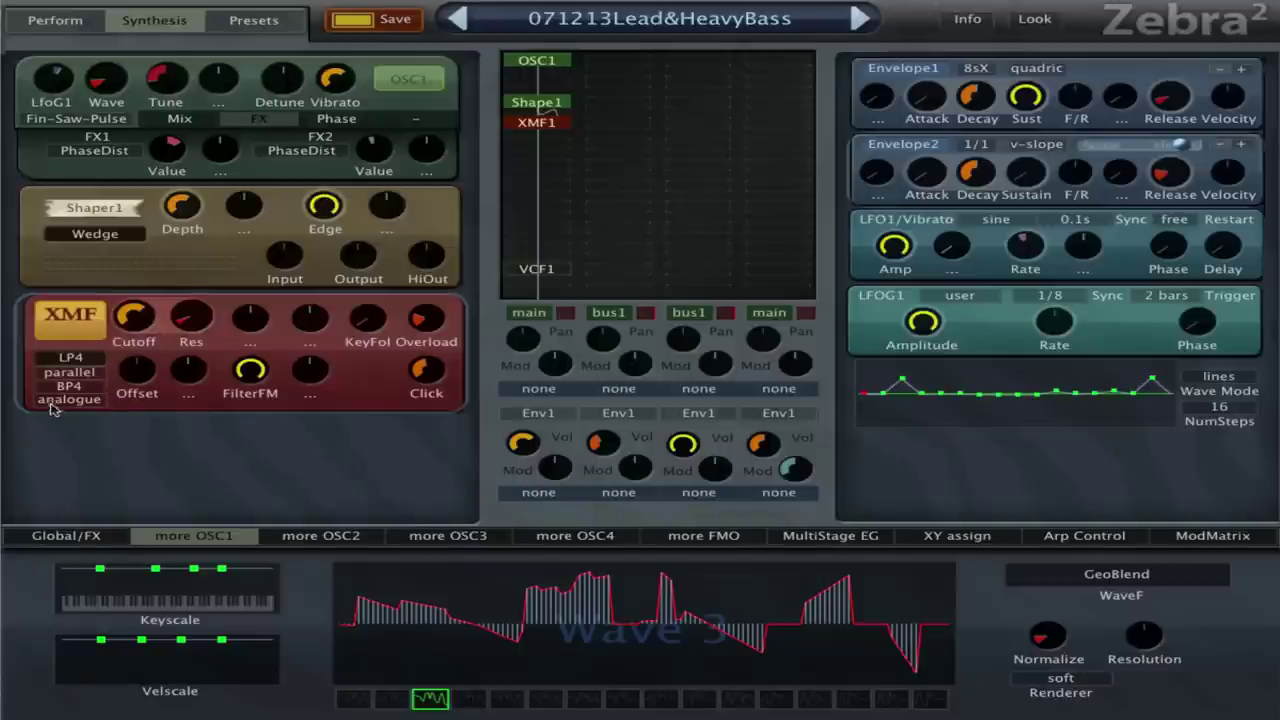
Set XMF1's Click to 0.00, leaving FilterFM at 100.00 and Overload at 24.00.
{"action": "mouse_move", "coordinate": [138, 325]}
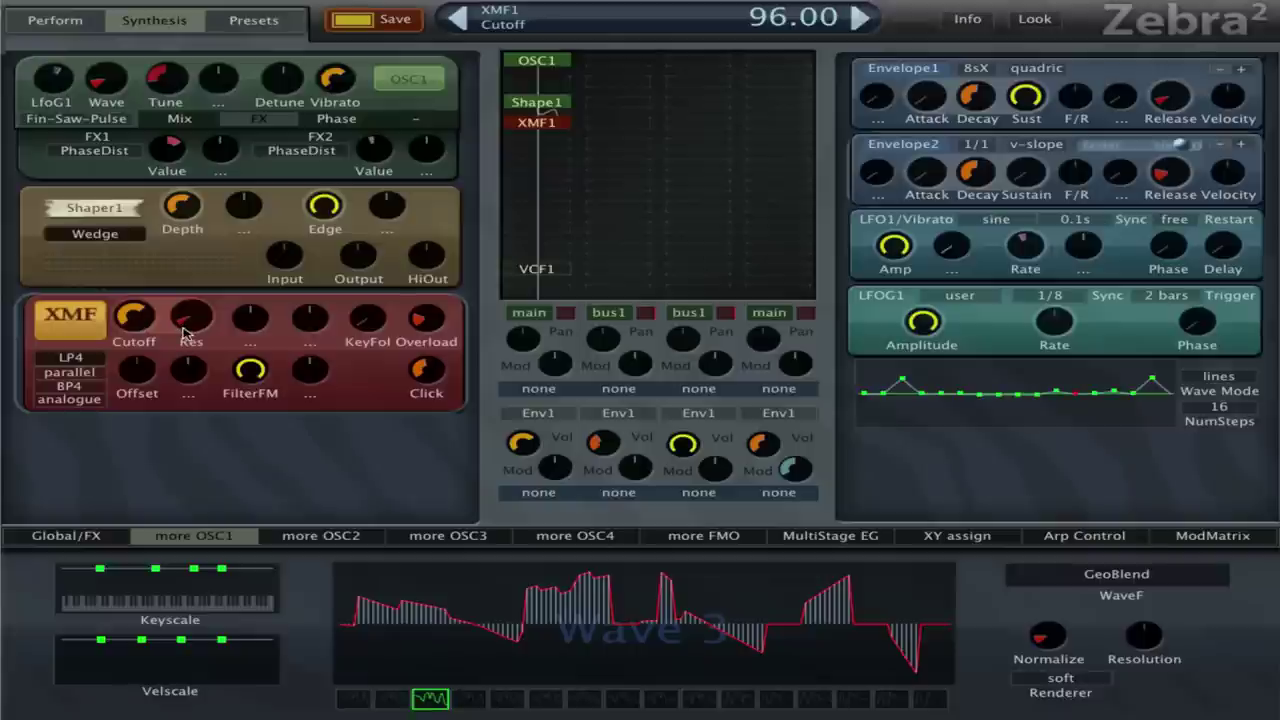
{"action": "mouse_move", "coordinate": [256, 385]}
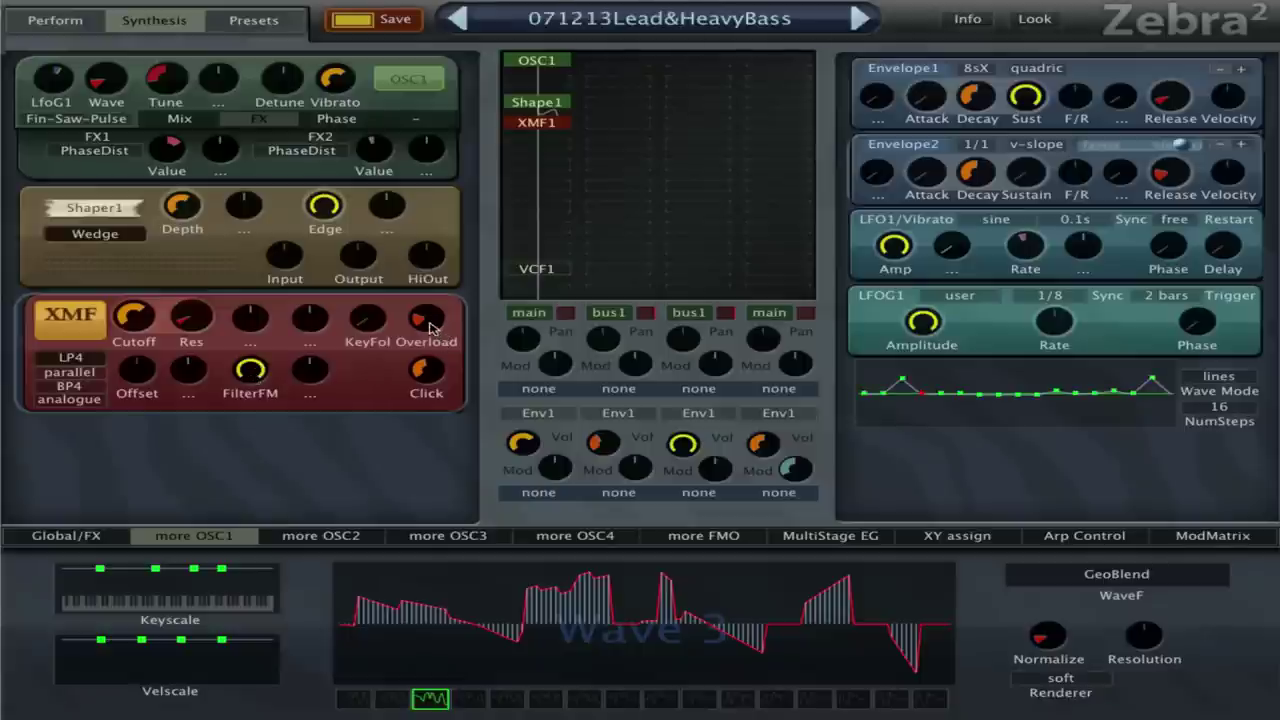
{"action": "mouse_move", "coordinate": [432, 332]}
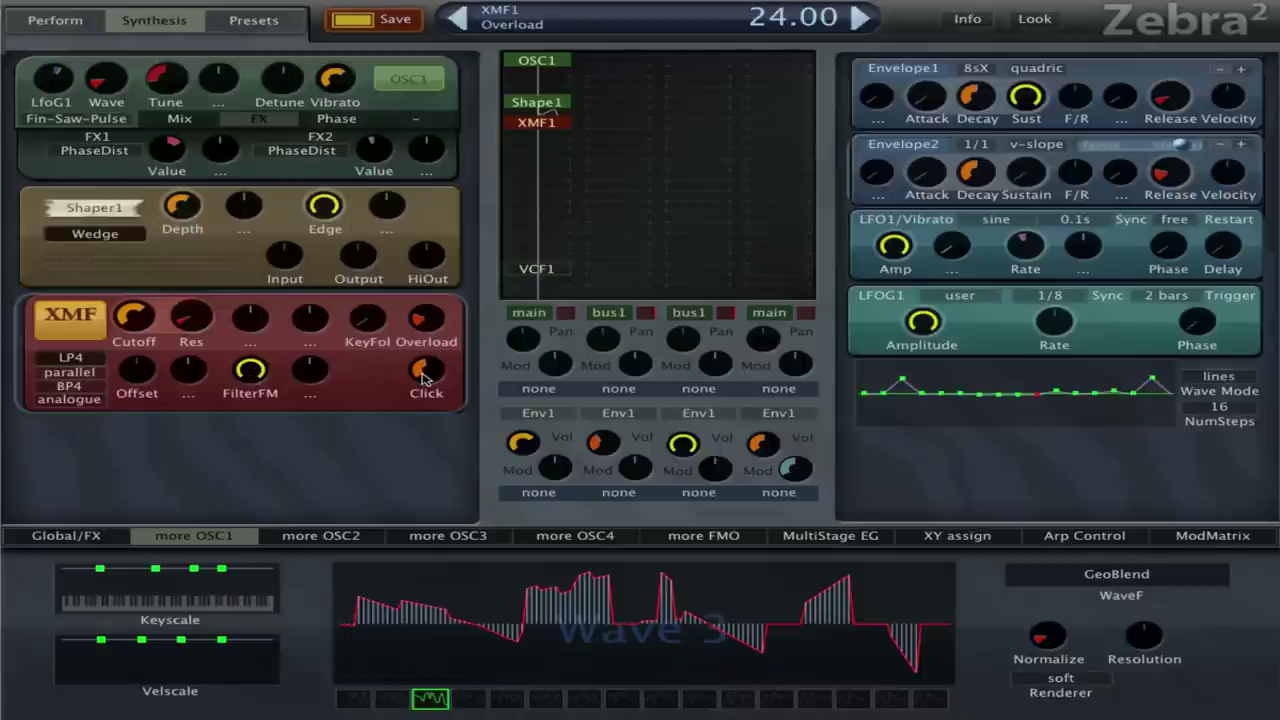
{"action": "mouse_move", "coordinate": [422, 378]}
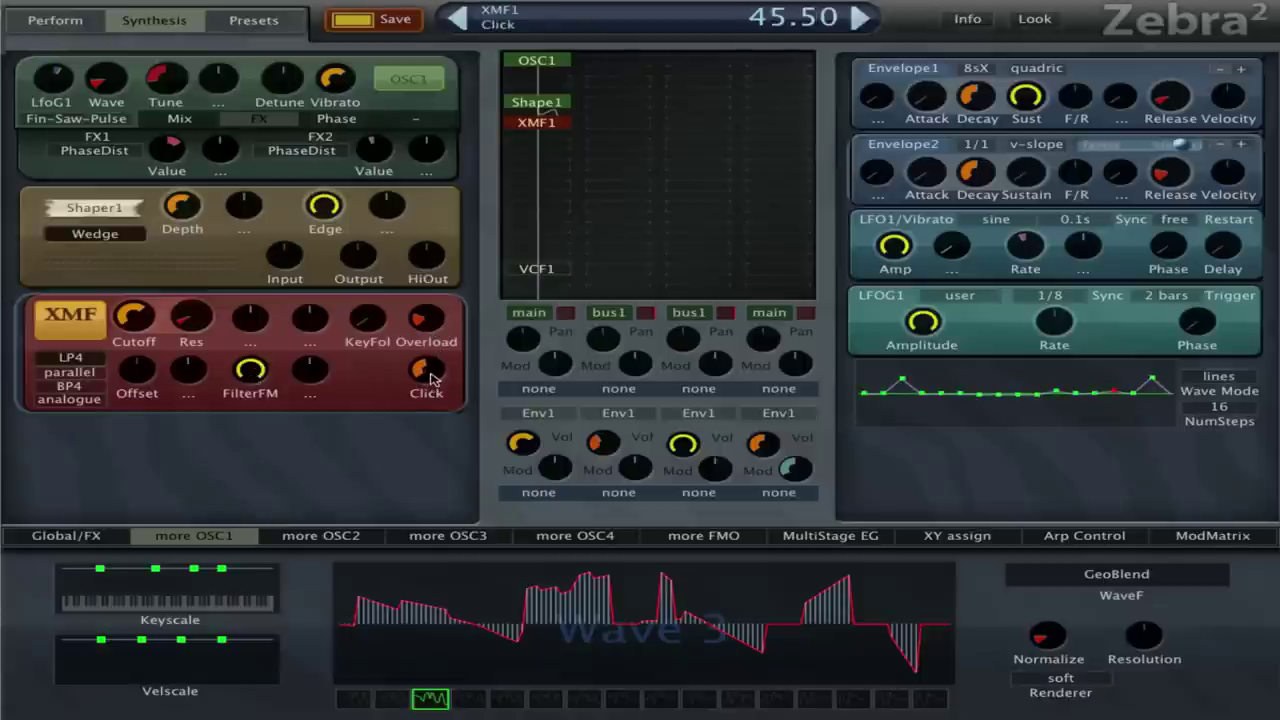
{"action": "left_click_drag", "start_coordinate": [432, 378], "coordinate": [400, 553]}
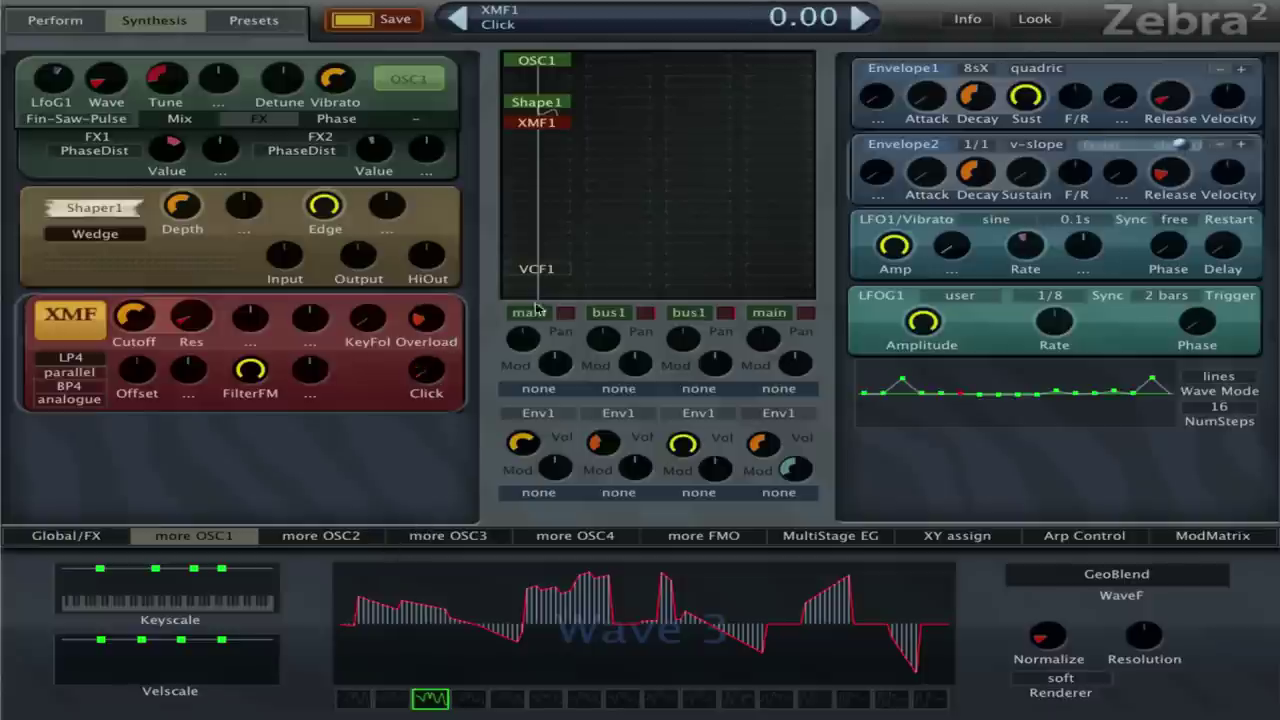
Move VCF1 under XMF1, view its panel, then show MSEG1 on the MultiStage EG page.
{"action": "left_click_drag", "start_coordinate": [563, 280], "coordinate": [563, 150]}
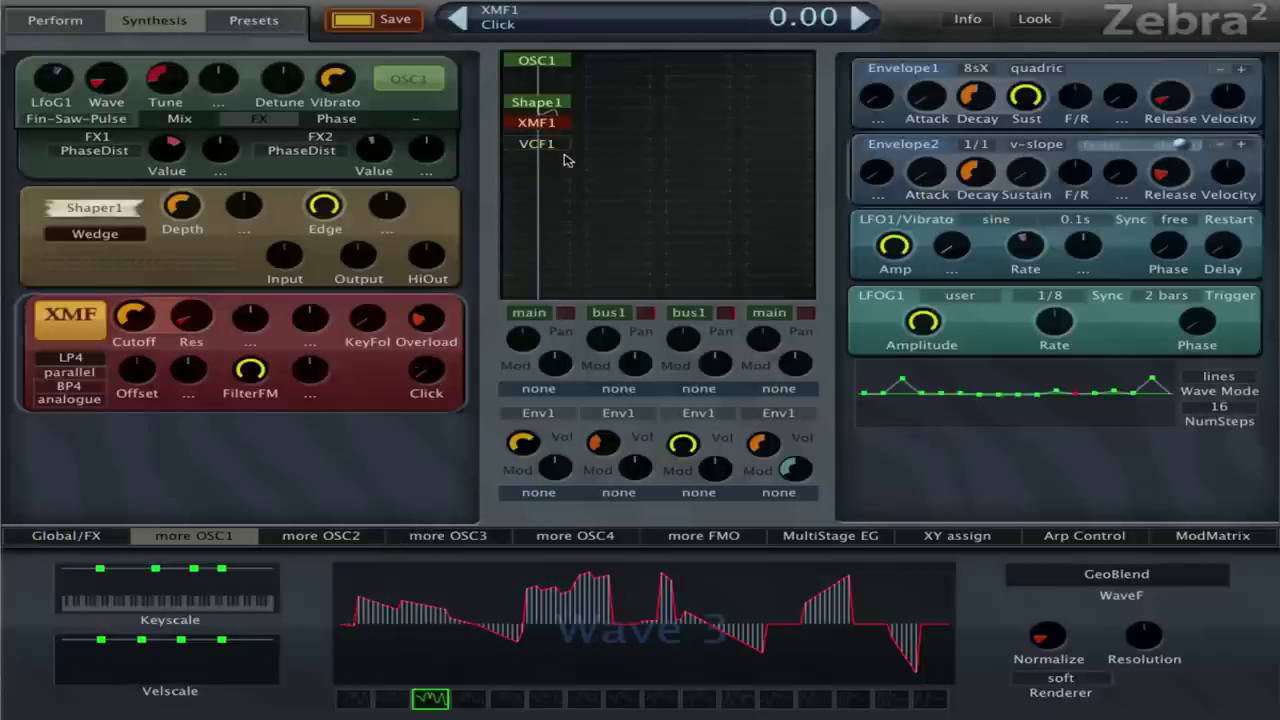
{"action": "left_click", "coordinate": [540, 144]}
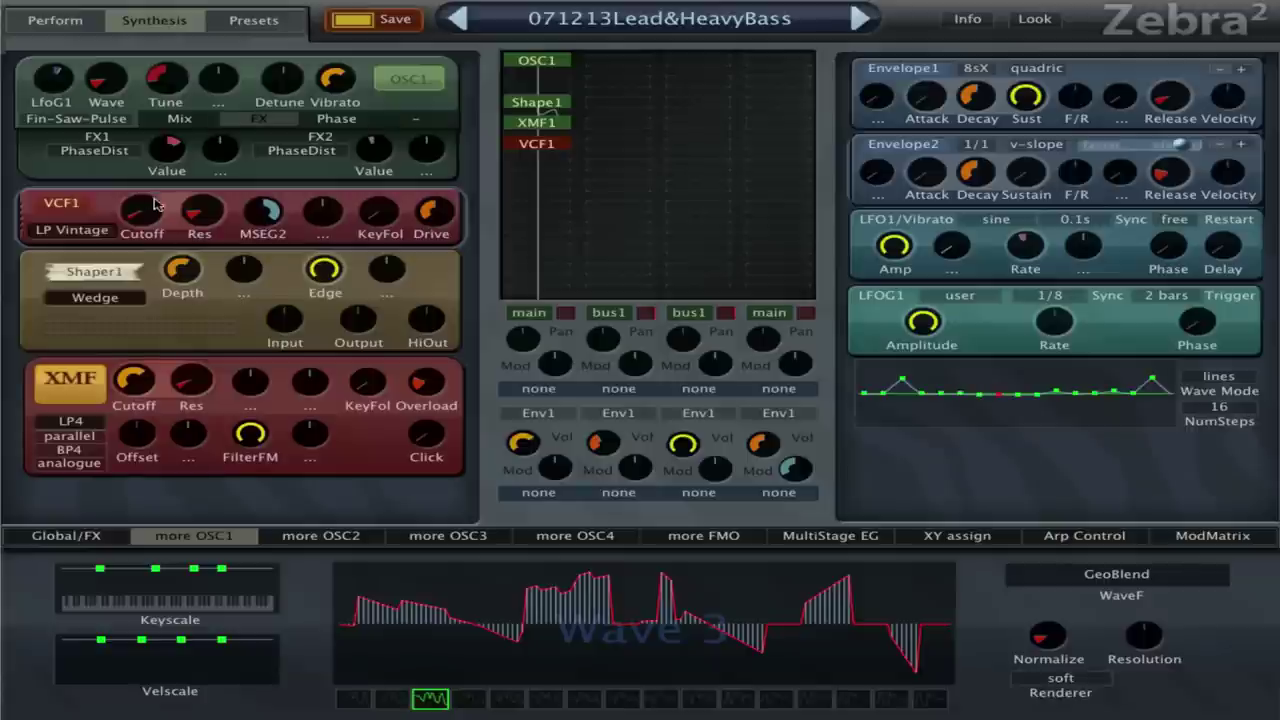
{"action": "mouse_move", "coordinate": [219, 215]}
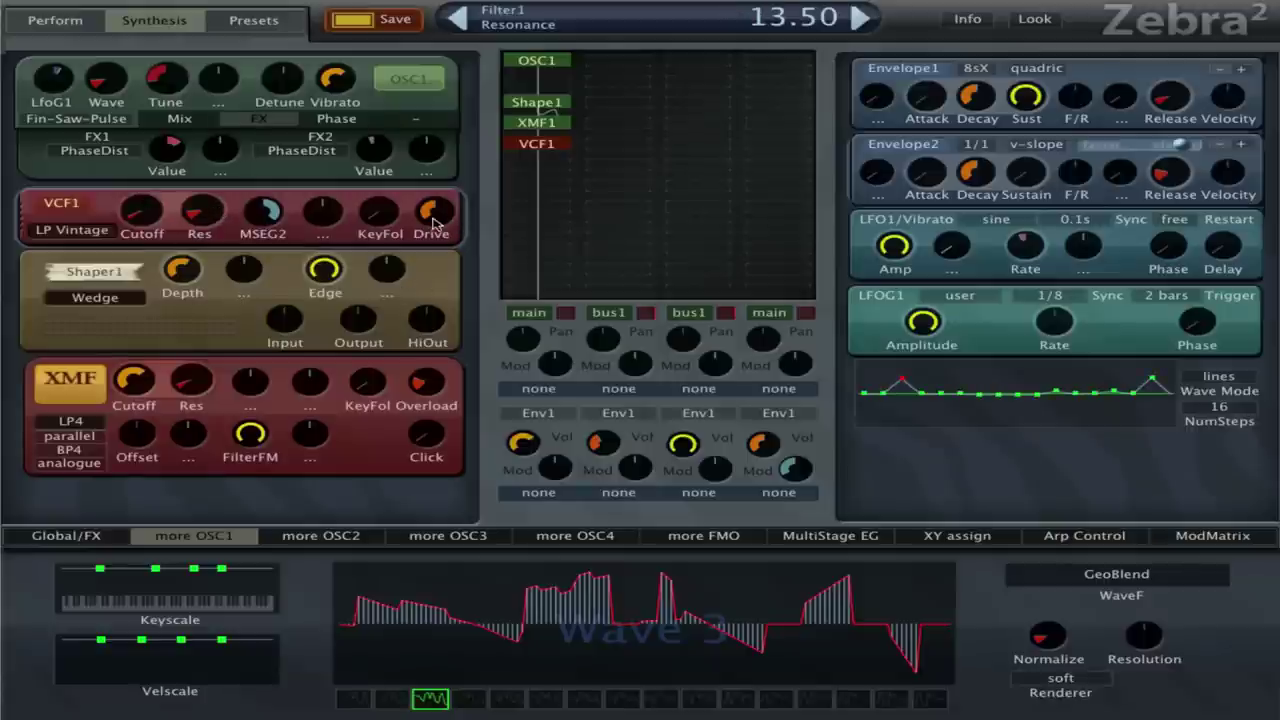
{"action": "mouse_move", "coordinate": [433, 222]}
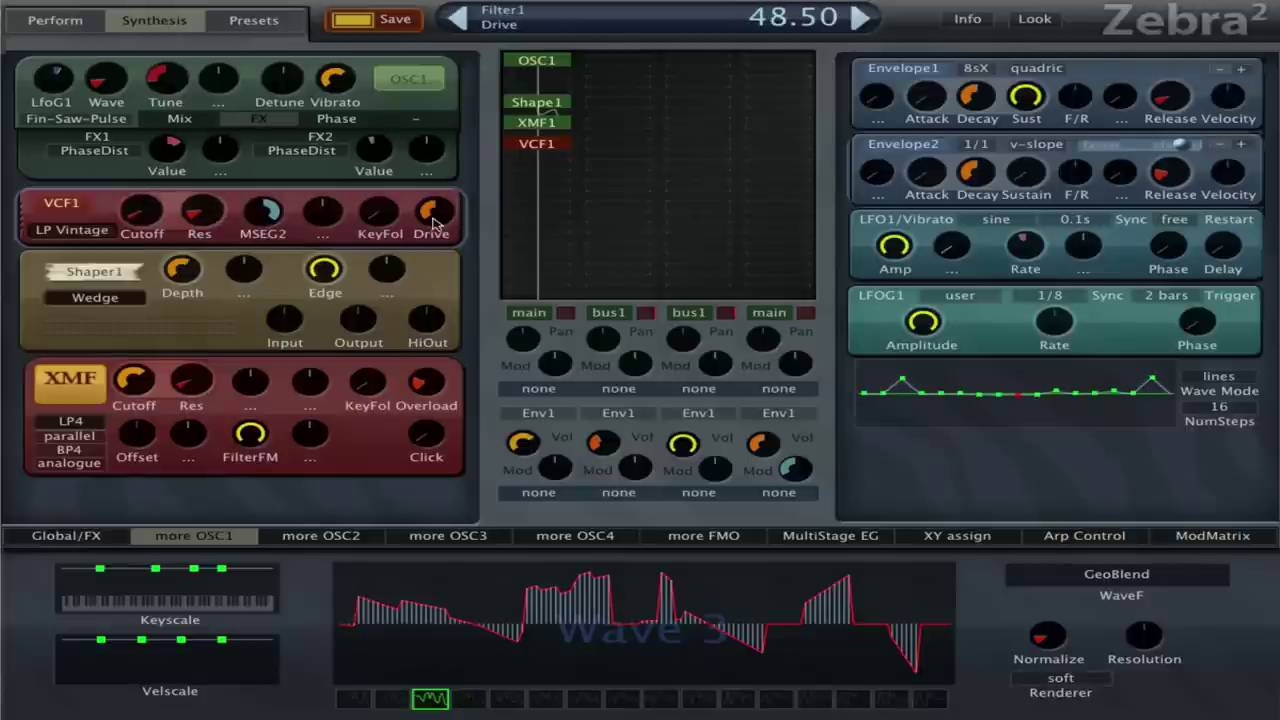
{"action": "mouse_move", "coordinate": [137, 208]}
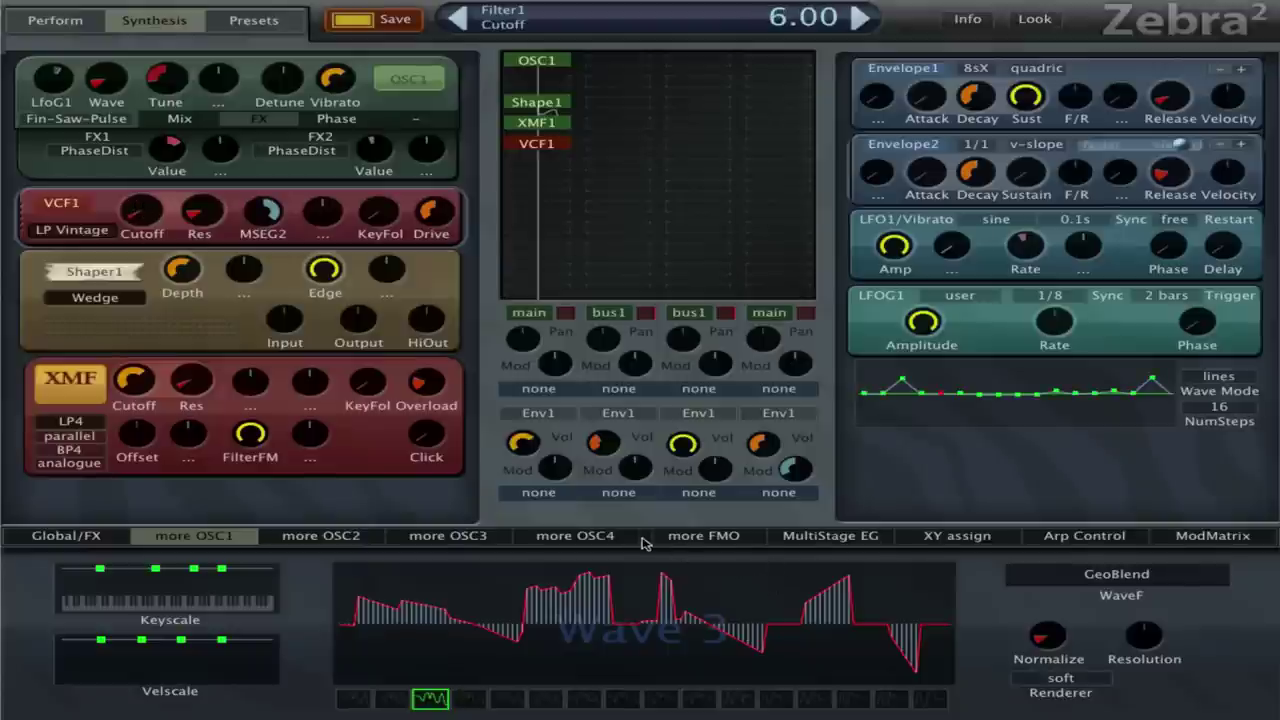
{"action": "left_click", "coordinate": [815, 535]}
Zoom out the MSEG2 curve, set OSC1 Tune to -24, then view the flat MSEG3 envelope.
{"action": "left_click", "coordinate": [505, 705]}
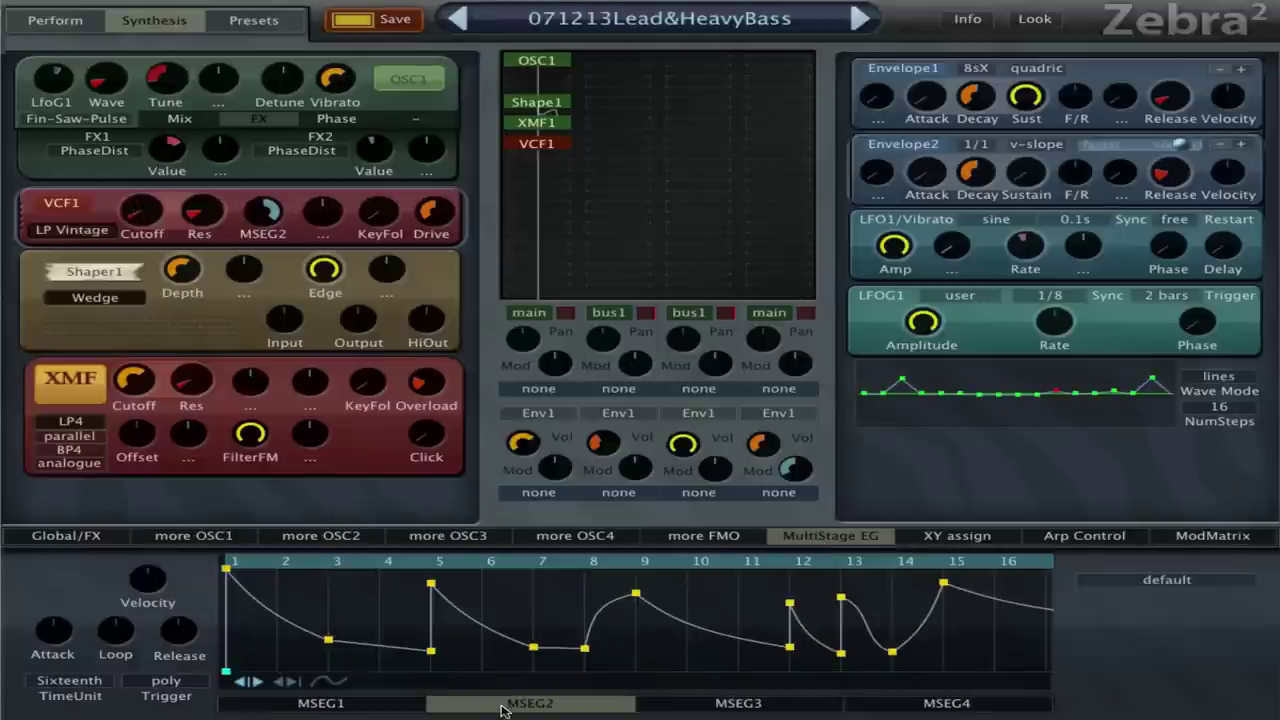
{"action": "left_click_drag", "start_coordinate": [372, 566], "coordinate": [502, 512]}
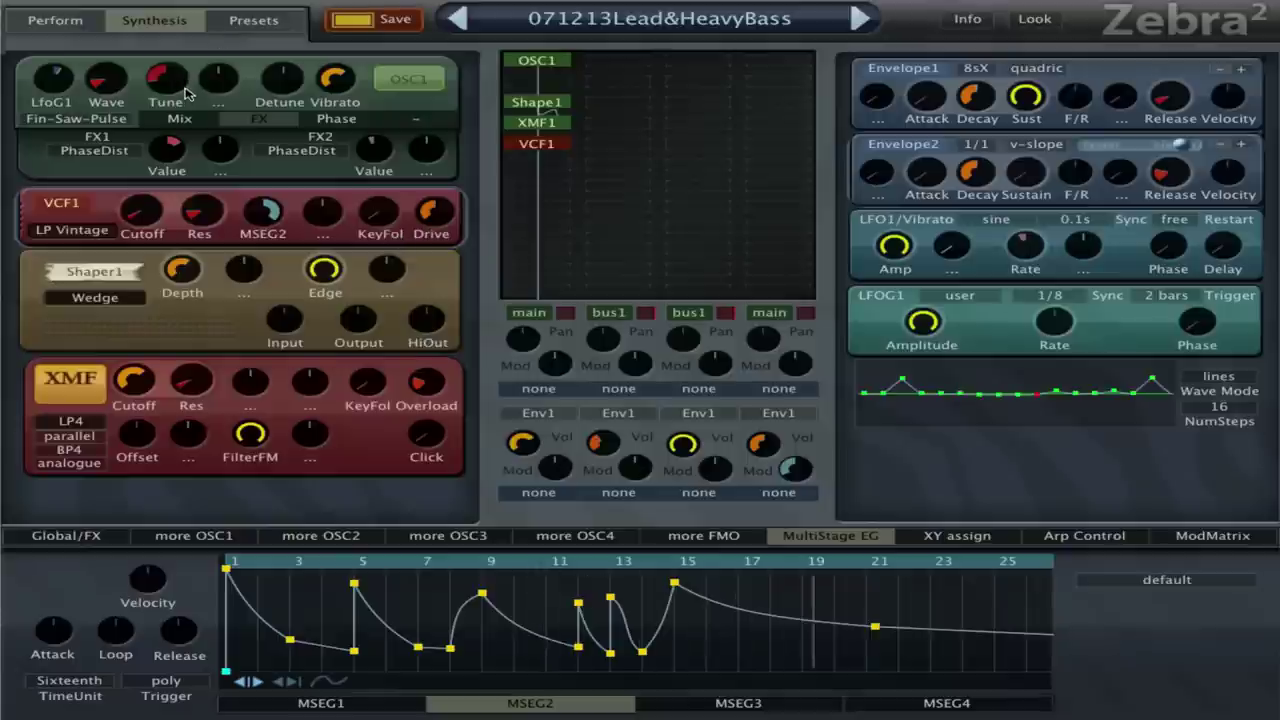
{"action": "left_click_drag", "start_coordinate": [180, 80], "coordinate": [186, 49]}
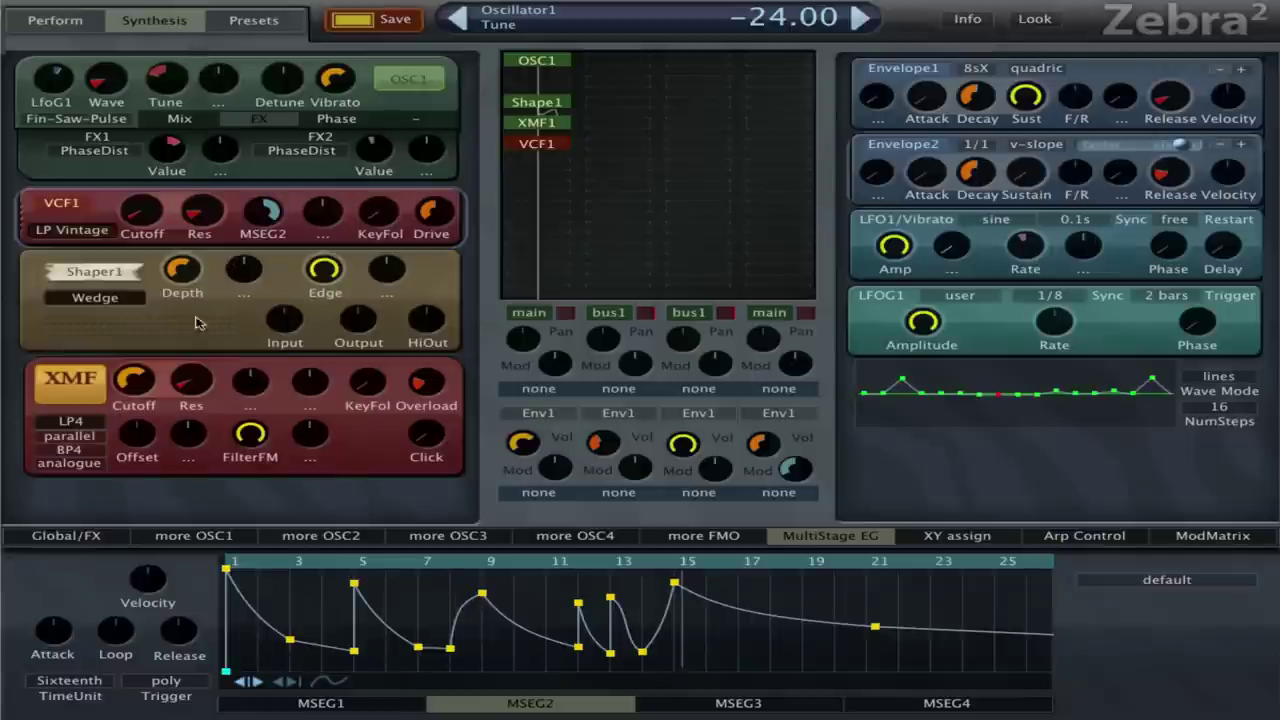
{"action": "left_click", "coordinate": [716, 710]}
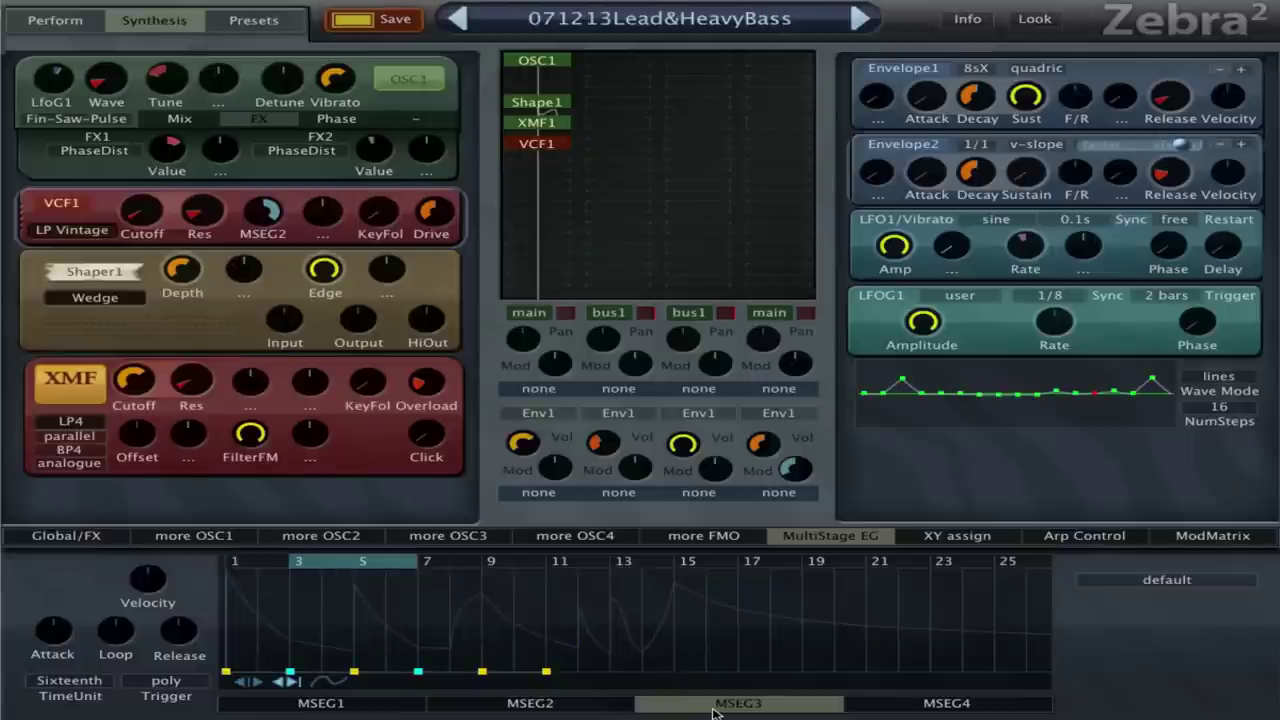
Set EQ1's high shelf to 6.5 dB, low shelf to 13 dB, Mid1 to 4.5 dB, and Tune to -36.
{"action": "left_click", "coordinate": [90, 535]}
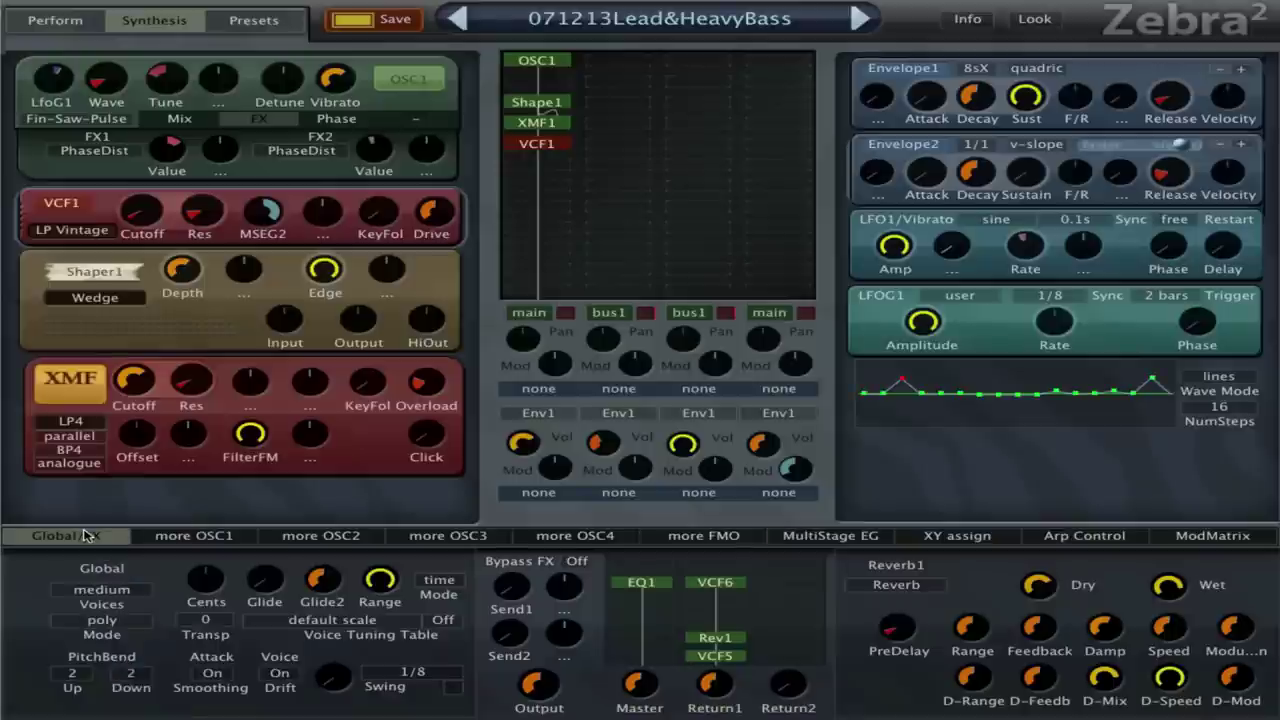
{"action": "left_click", "coordinate": [635, 585]}
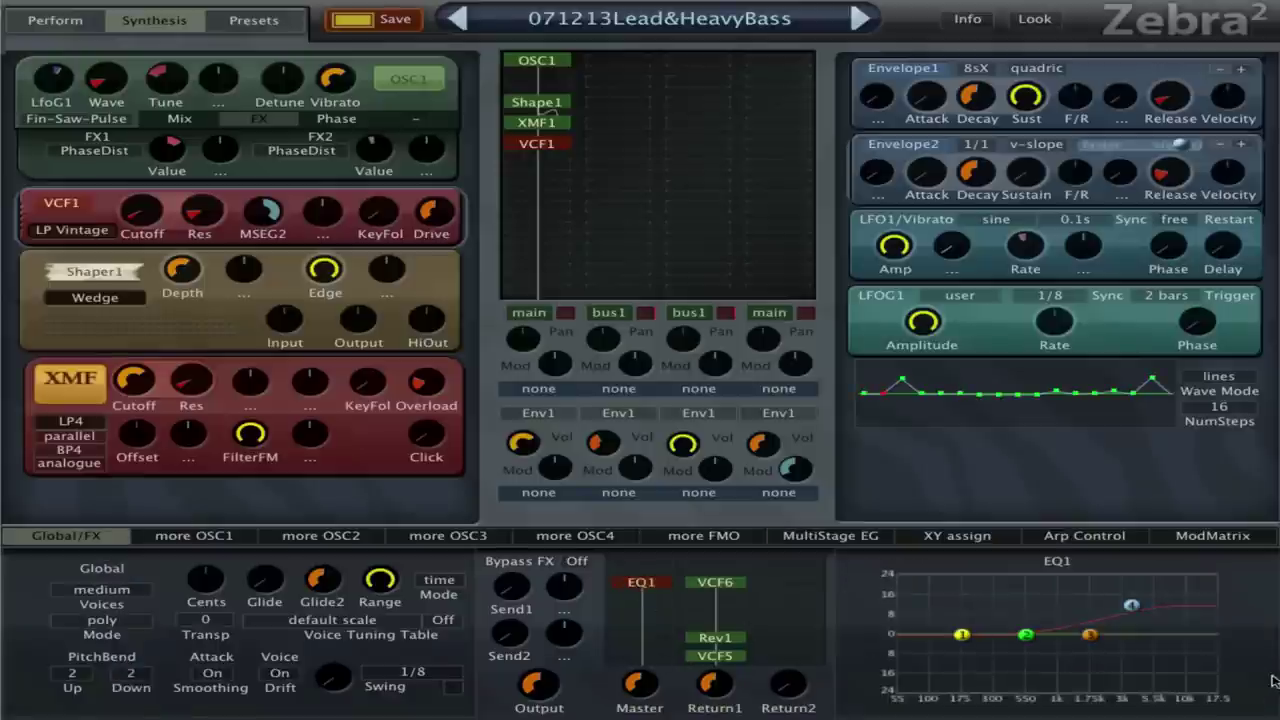
{"action": "left_click_drag", "start_coordinate": [1131, 603], "coordinate": [1062, 626]}
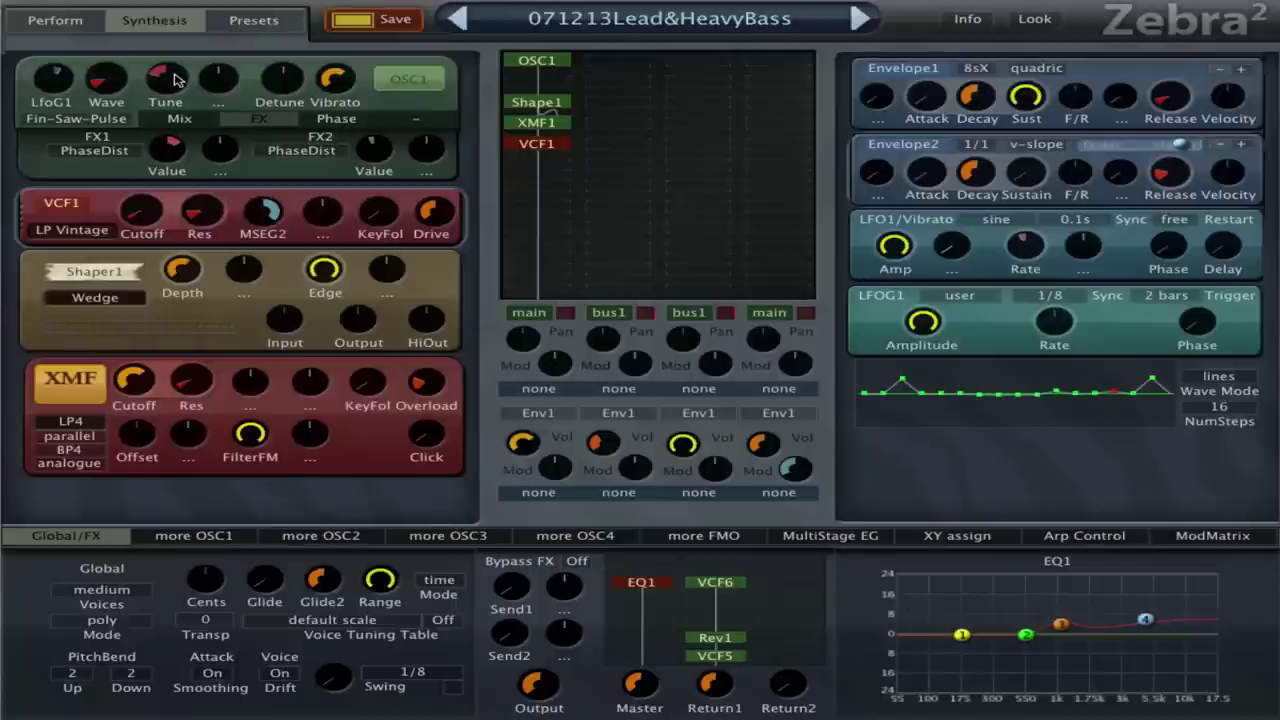
{"action": "left_click_drag", "start_coordinate": [174, 80], "coordinate": [187, 112]}
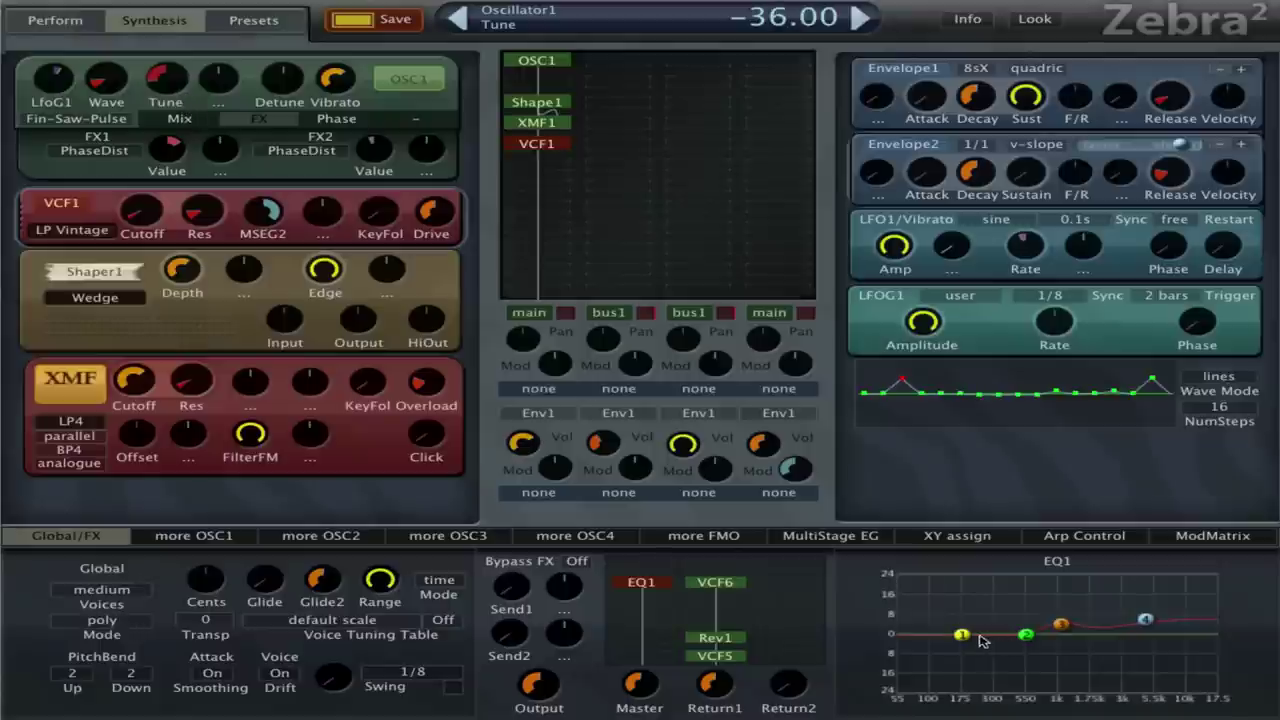
{"action": "left_click_drag", "start_coordinate": [962, 636], "coordinate": [968, 605]}
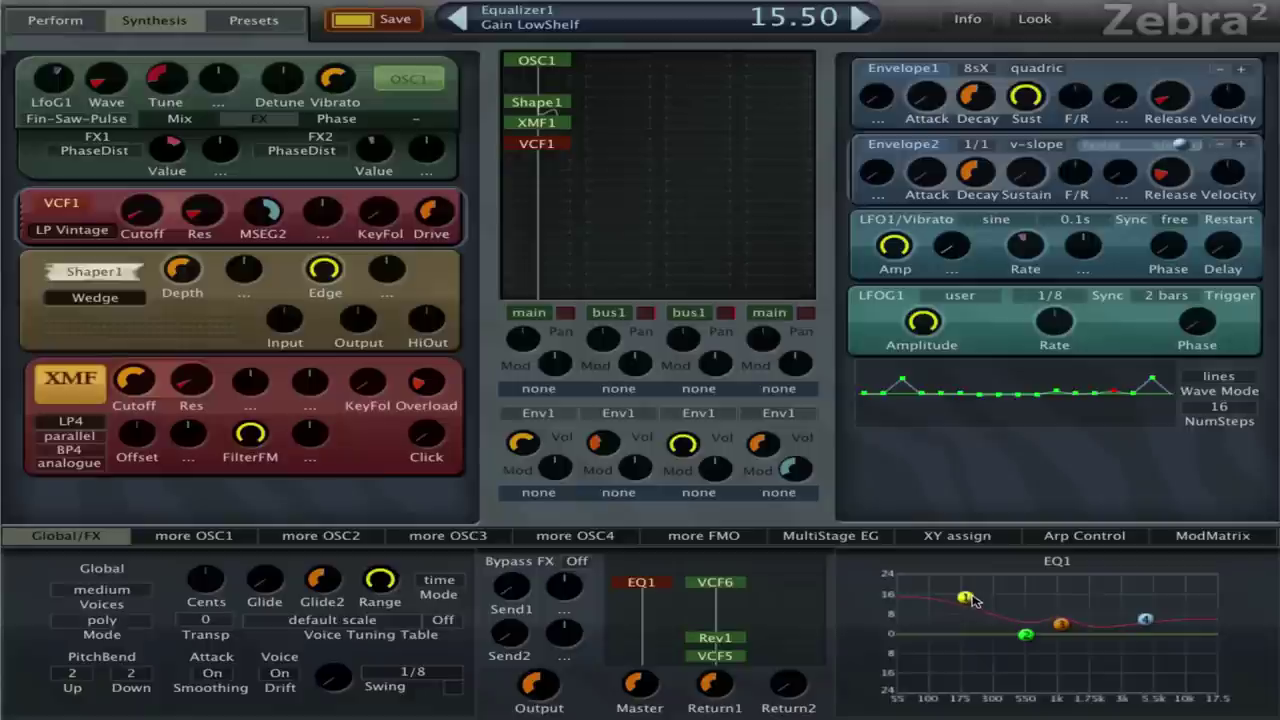
{"action": "left_click_drag", "start_coordinate": [974, 599], "coordinate": [972, 605]}
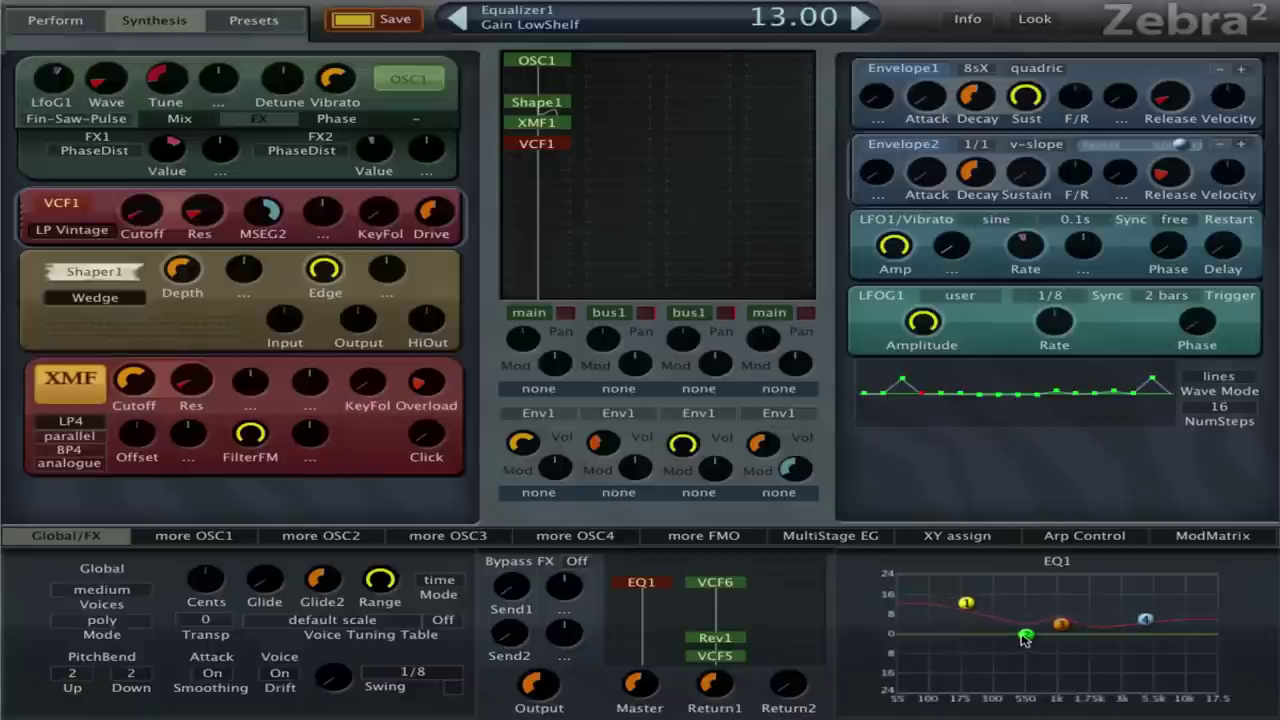
{"action": "left_click_drag", "start_coordinate": [1025, 640], "coordinate": [1022, 633]}
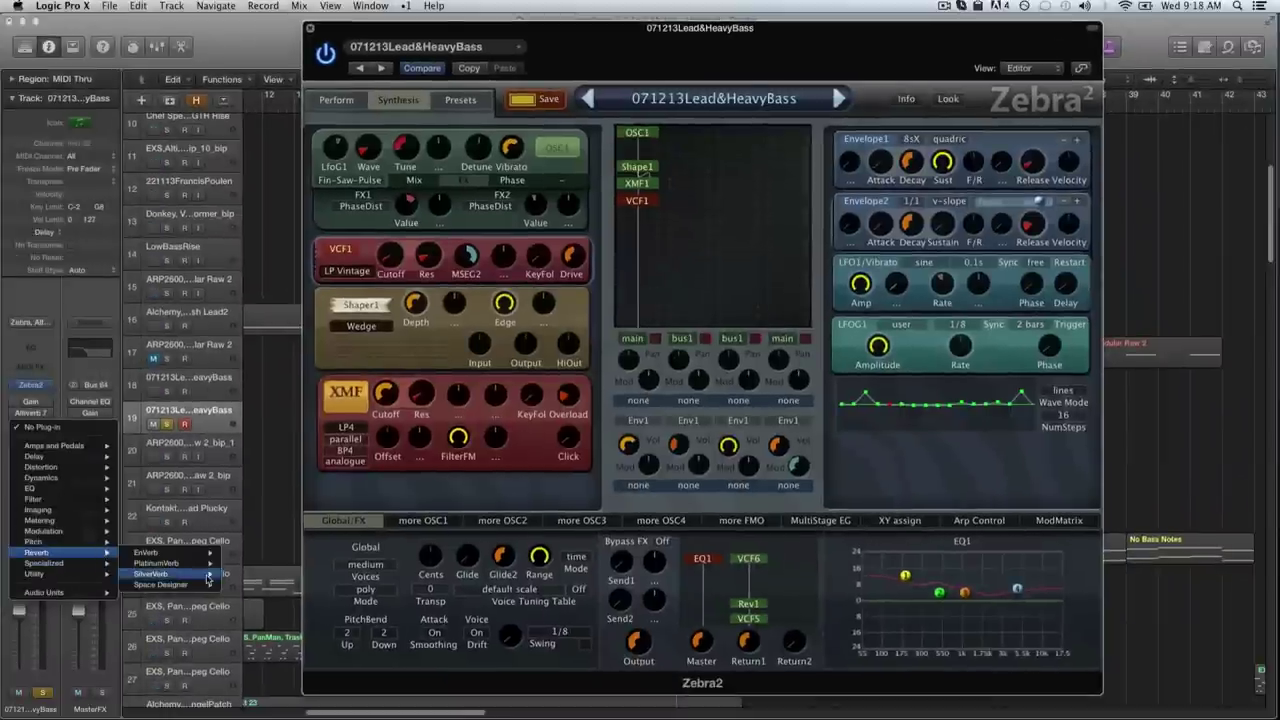
Insert a stereo Space Designer reverb on the track and set its IR length to 10 s.
{"action": "mouse_move", "coordinate": [212, 584]}
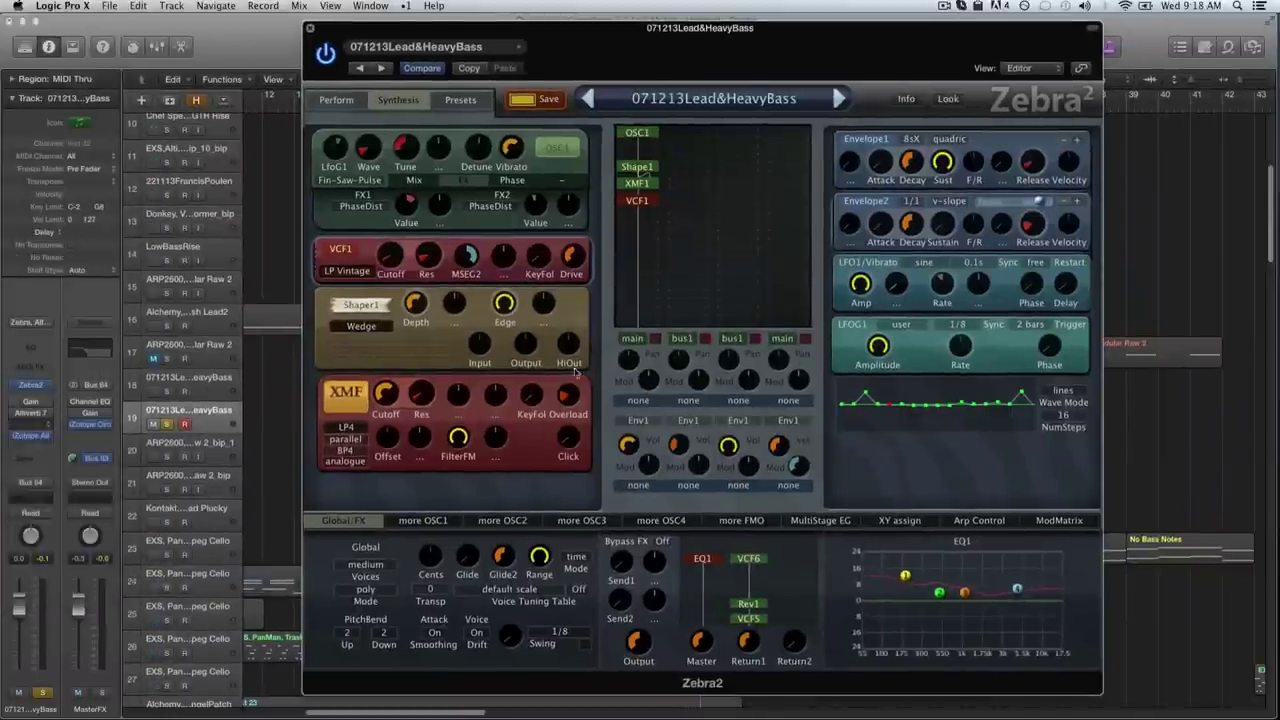
{"action": "left_click", "coordinate": [245, 584]}
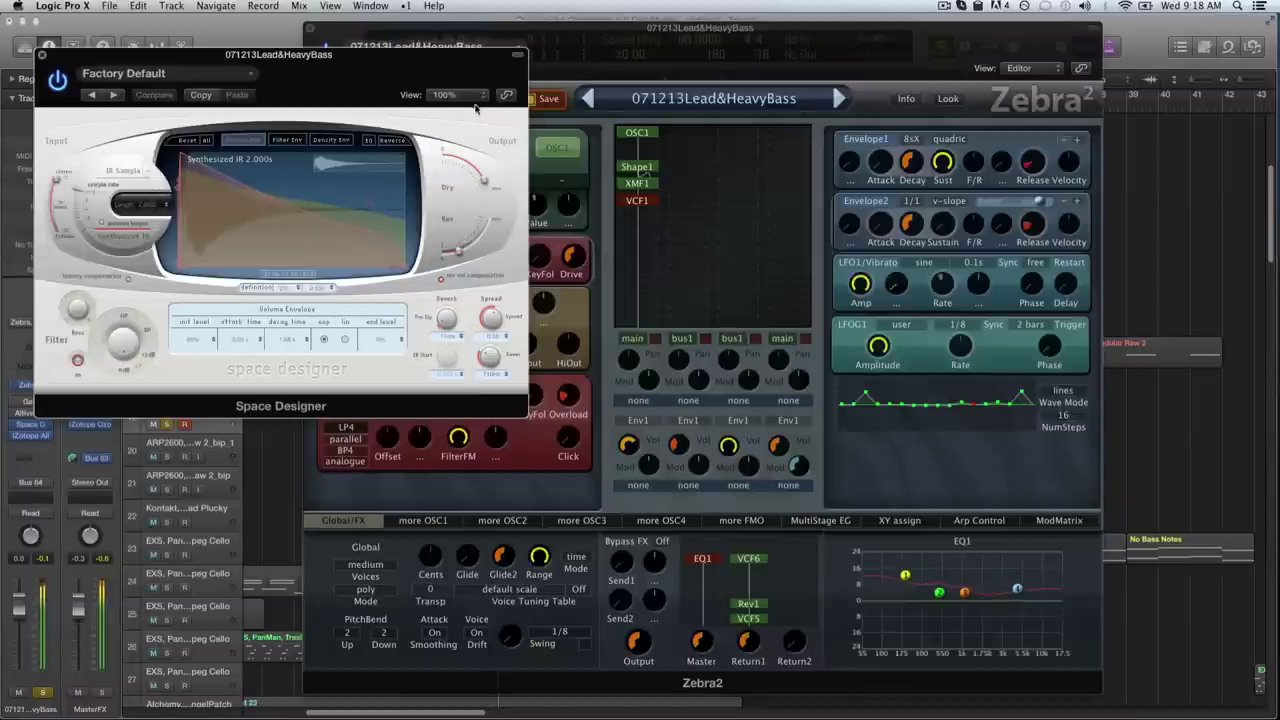
{"action": "double_click", "coordinate": [146, 204]}
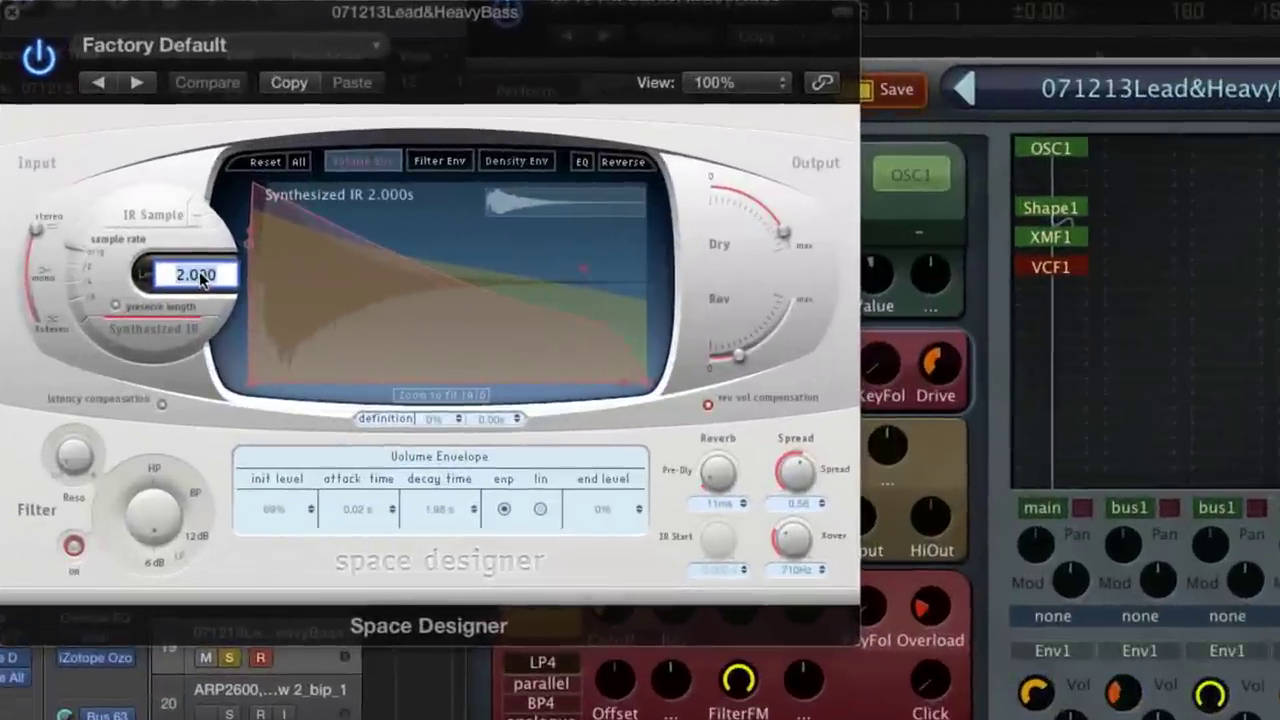
{"action": "type", "text": "10"}
{"action": "key", "text": "Return"}
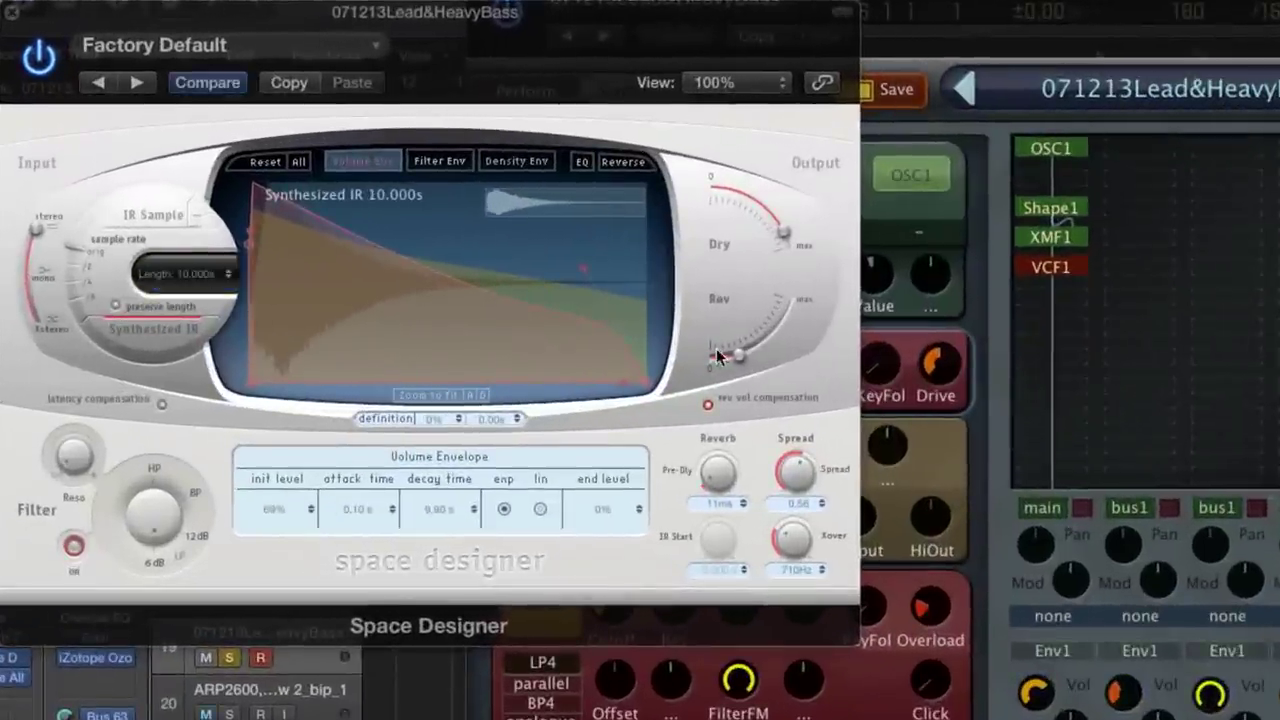
Raise the reverb level near maximum, lower the dry level, then bring the reverb back down.
{"action": "mouse_move", "coordinate": [739, 358]}
{"action": "left_click_drag", "start_coordinate": [739, 355], "coordinate": [776, 328]}
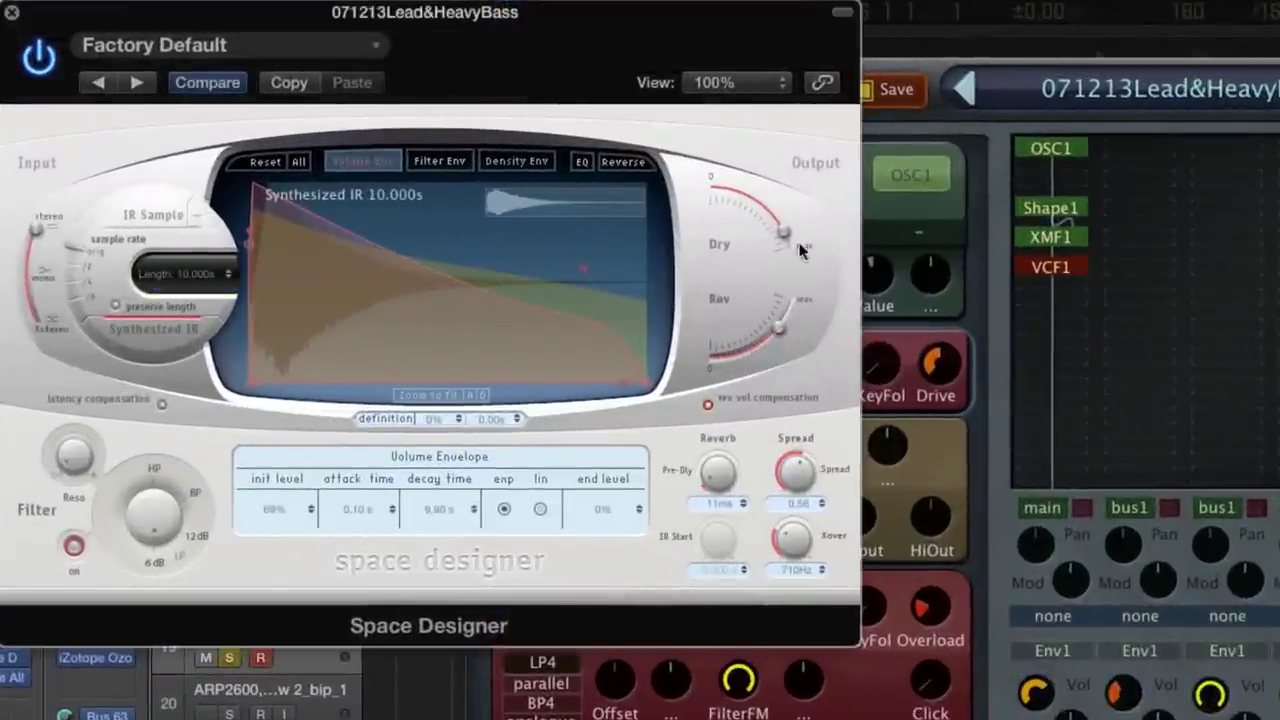
{"action": "left_click_drag", "start_coordinate": [775, 222], "coordinate": [753, 202]}
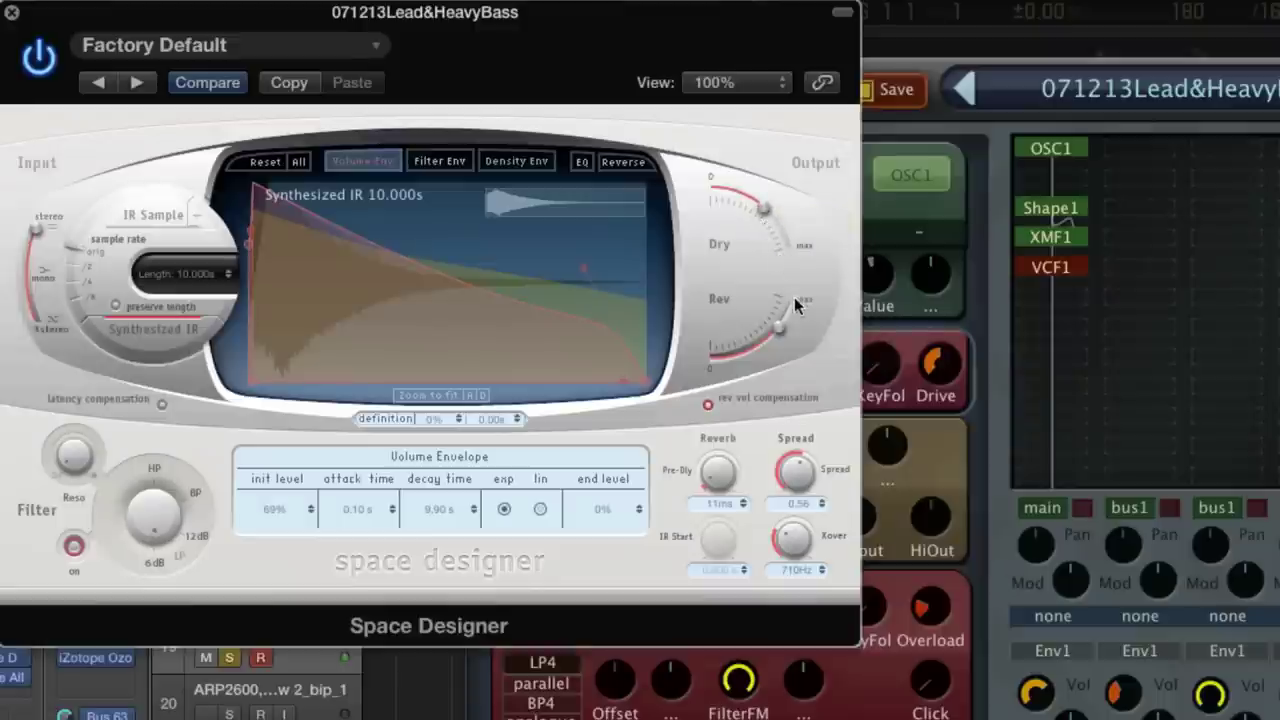
{"action": "left_click_drag", "start_coordinate": [789, 325], "coordinate": [777, 348]}
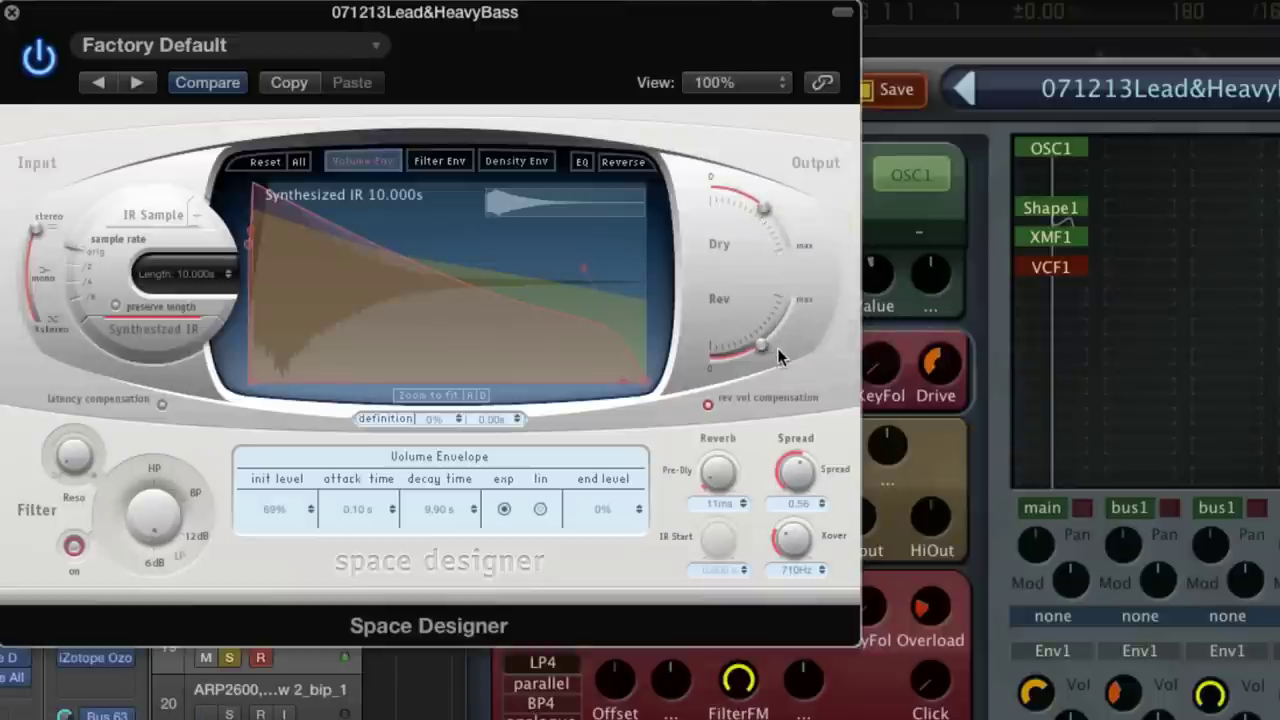
Shorten the impulse response to 6 s and turn the dry signal down to minimum.
{"action": "double_click", "coordinate": [190, 274]}
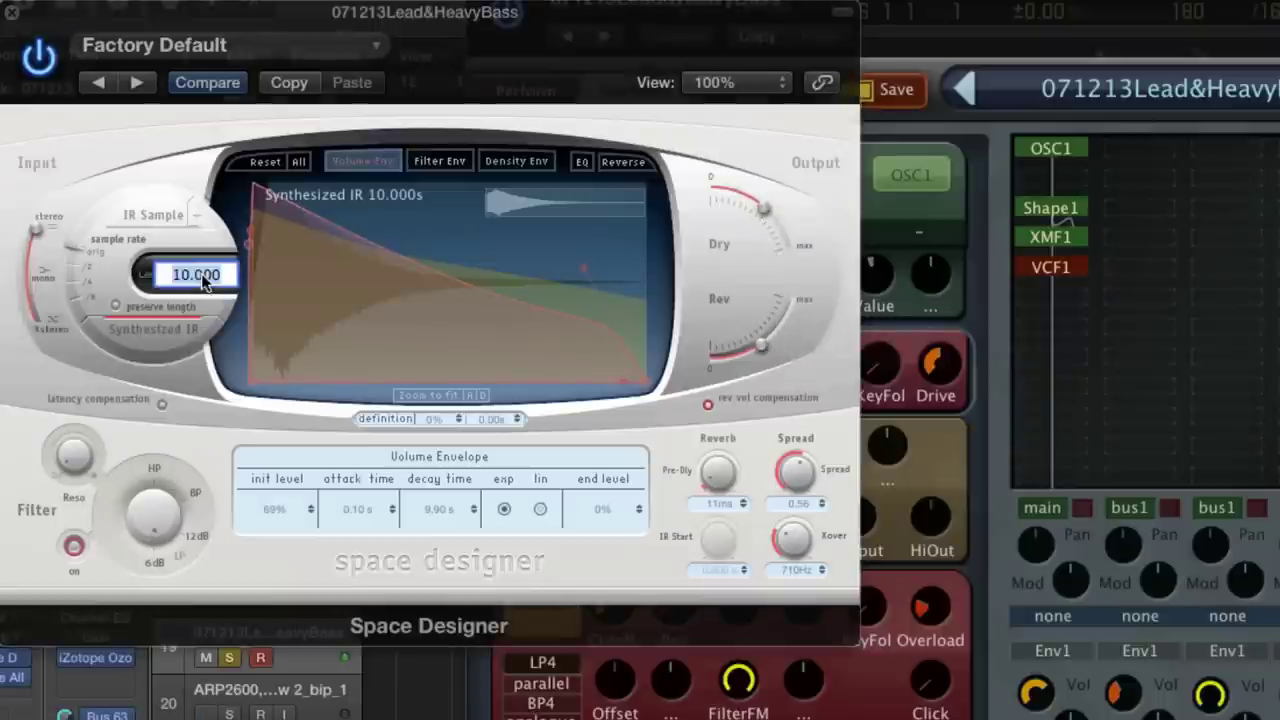
{"action": "type", "text": "6"}
{"action": "key", "text": "Return"}
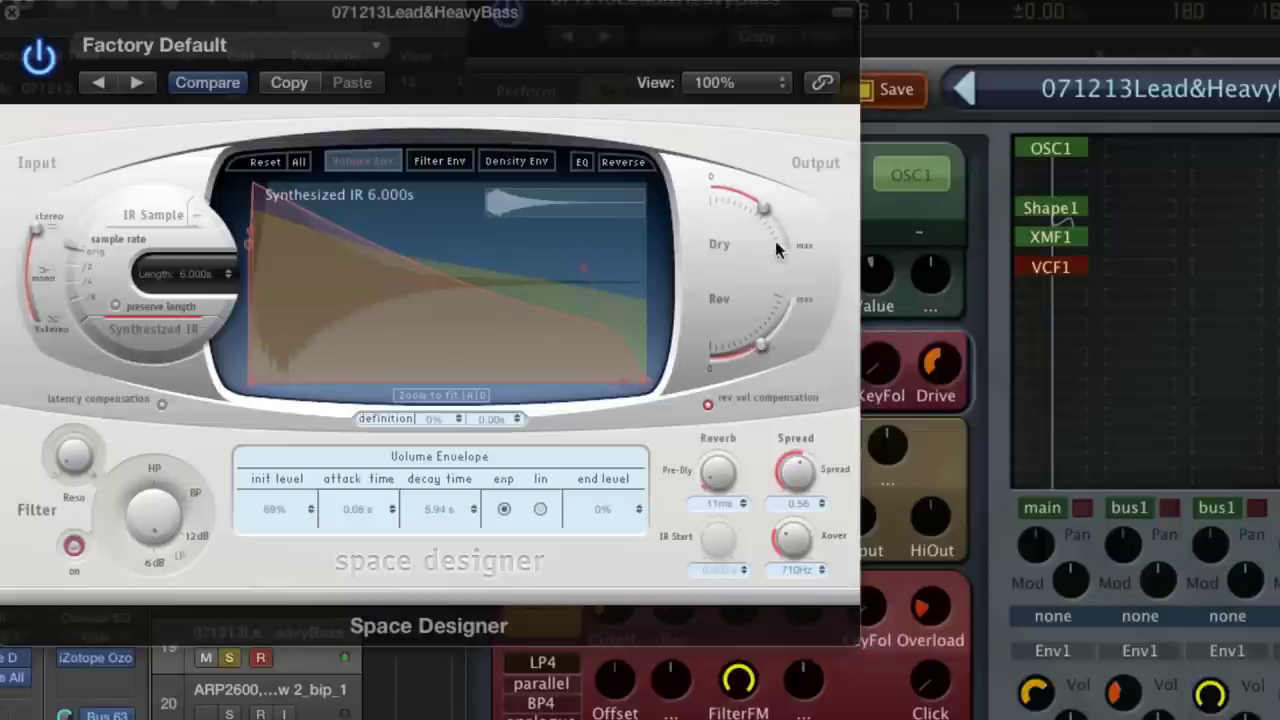
{"action": "left_click_drag", "start_coordinate": [763, 208], "coordinate": [716, 425]}
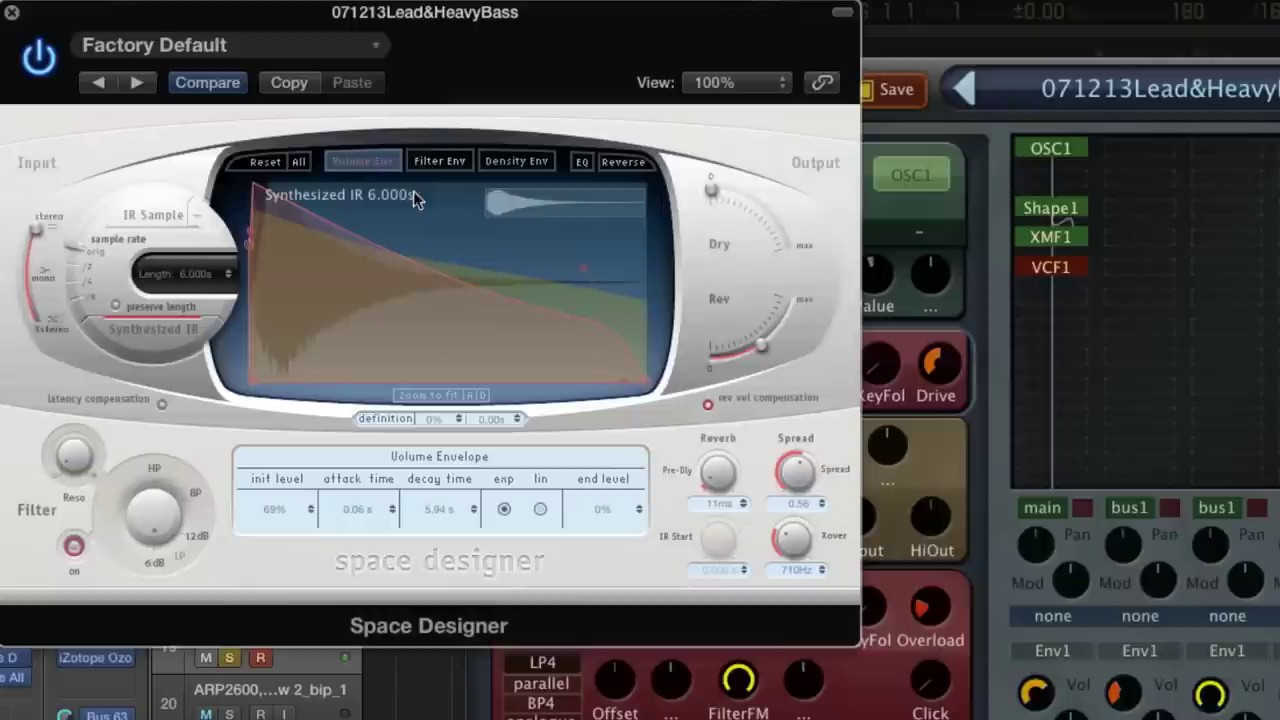
Set the impulse response length to 3 s and bring the dry level back up.
{"action": "double_click", "coordinate": [193, 276]}
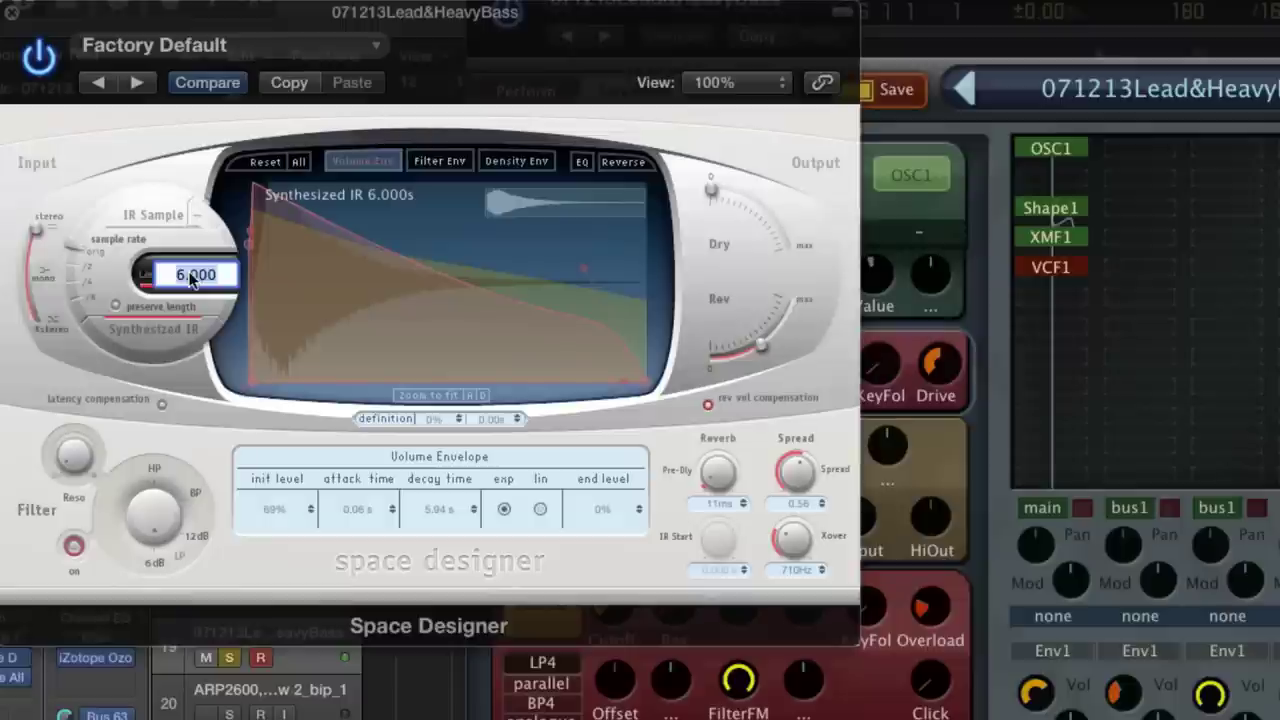
{"action": "type", "text": "3"}
{"action": "key", "text": "Return"}
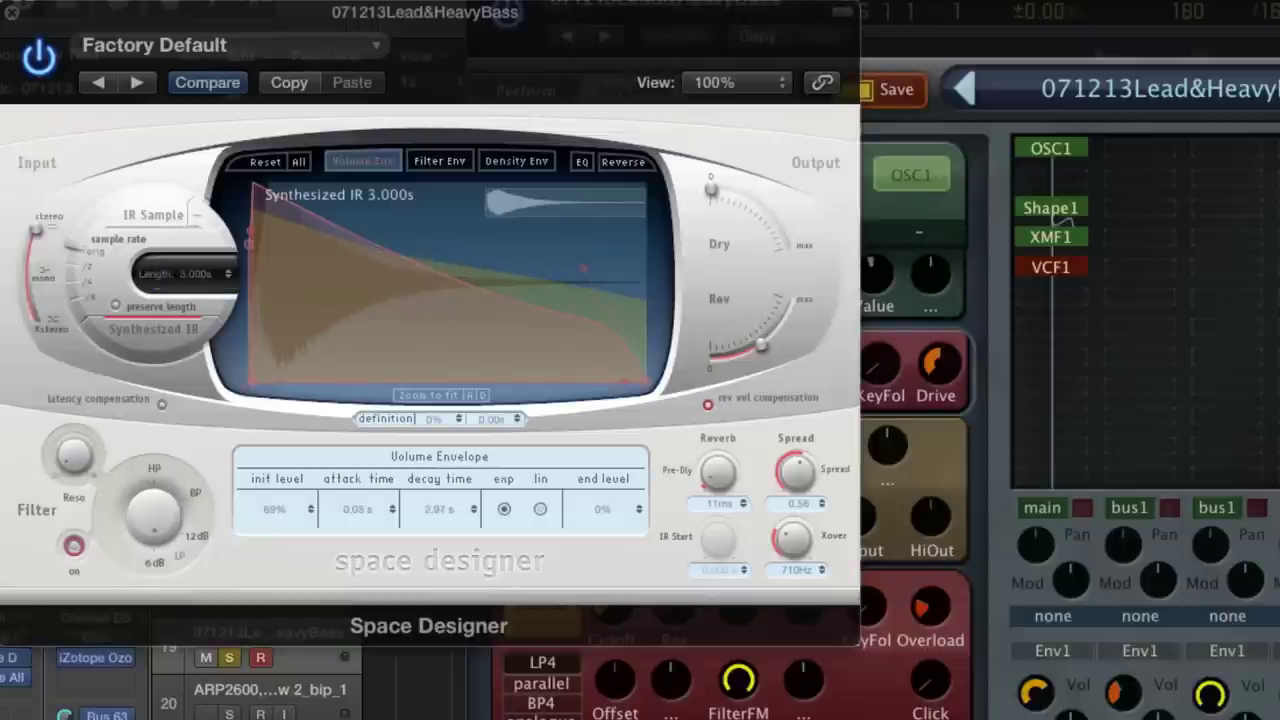
{"action": "left_click_drag", "start_coordinate": [711, 190], "coordinate": [753, 227]}
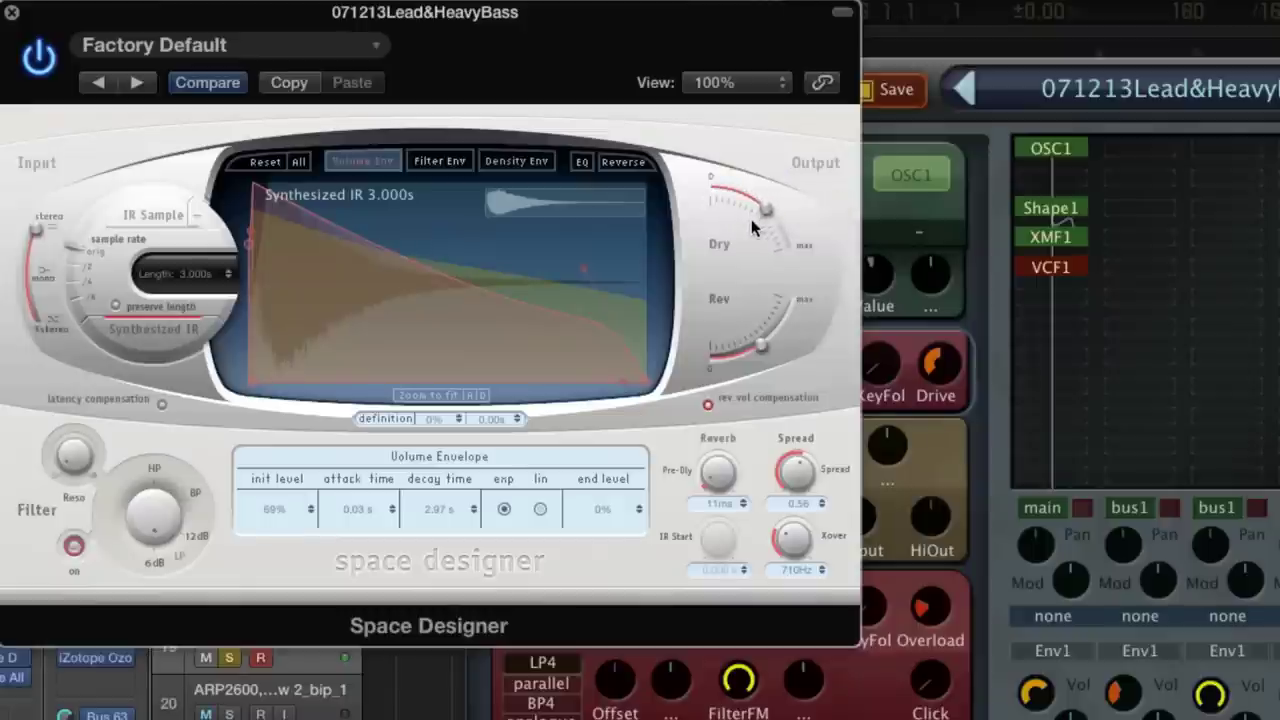
Close Space Designer, open the iZotope Alloy EQ to inspect its curve, then close it.
{"action": "left_click", "coordinate": [12, 13]}
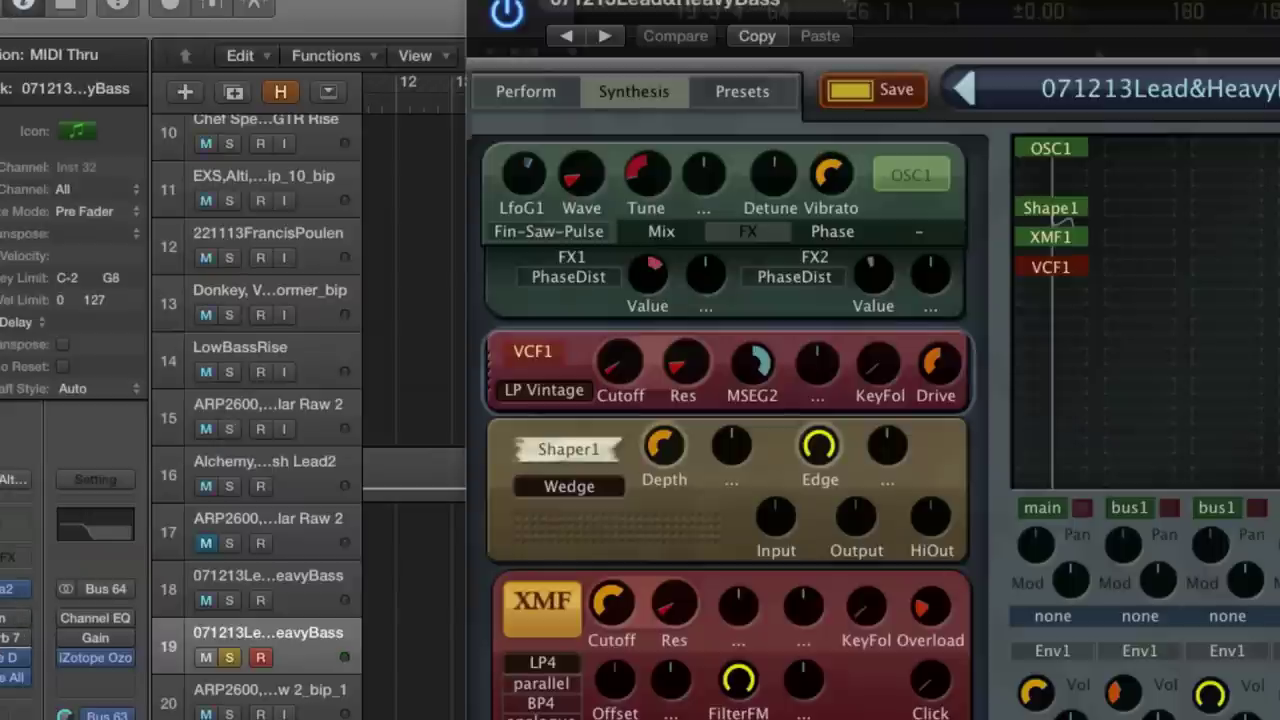
{"action": "left_click", "coordinate": [12, 677]}
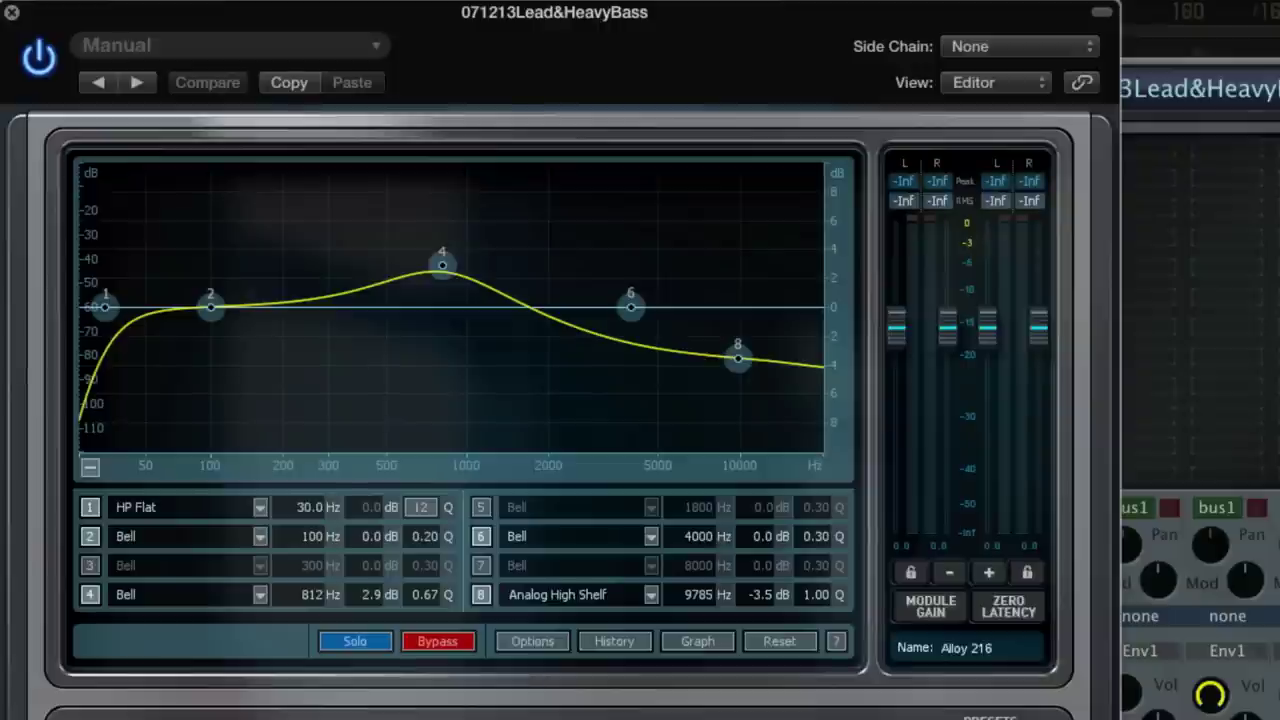
{"action": "left_click", "coordinate": [12, 12]}
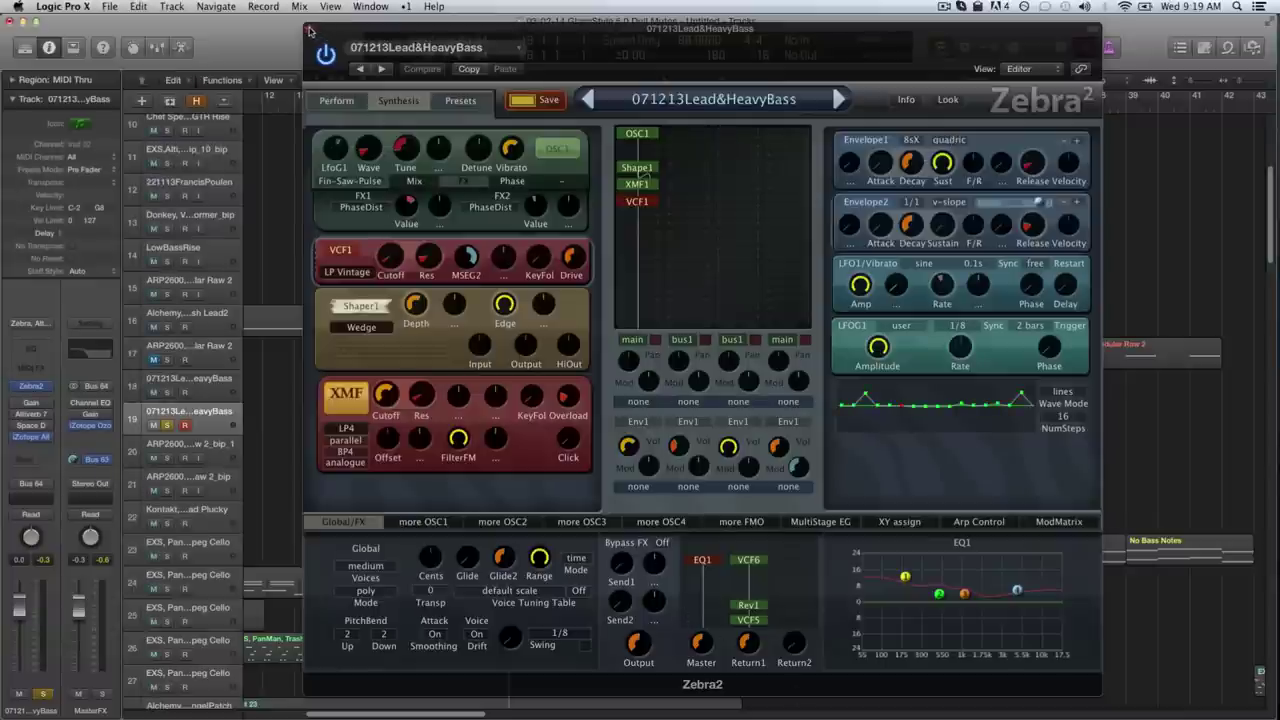
Close the Zebra2 editor, unsolo and mute track 19, and turn off Cycle.
{"action": "left_click", "coordinate": [310, 29]}
{"action": "left_click", "coordinate": [167, 425]}
{"action": "left_click", "coordinate": [153, 425]}
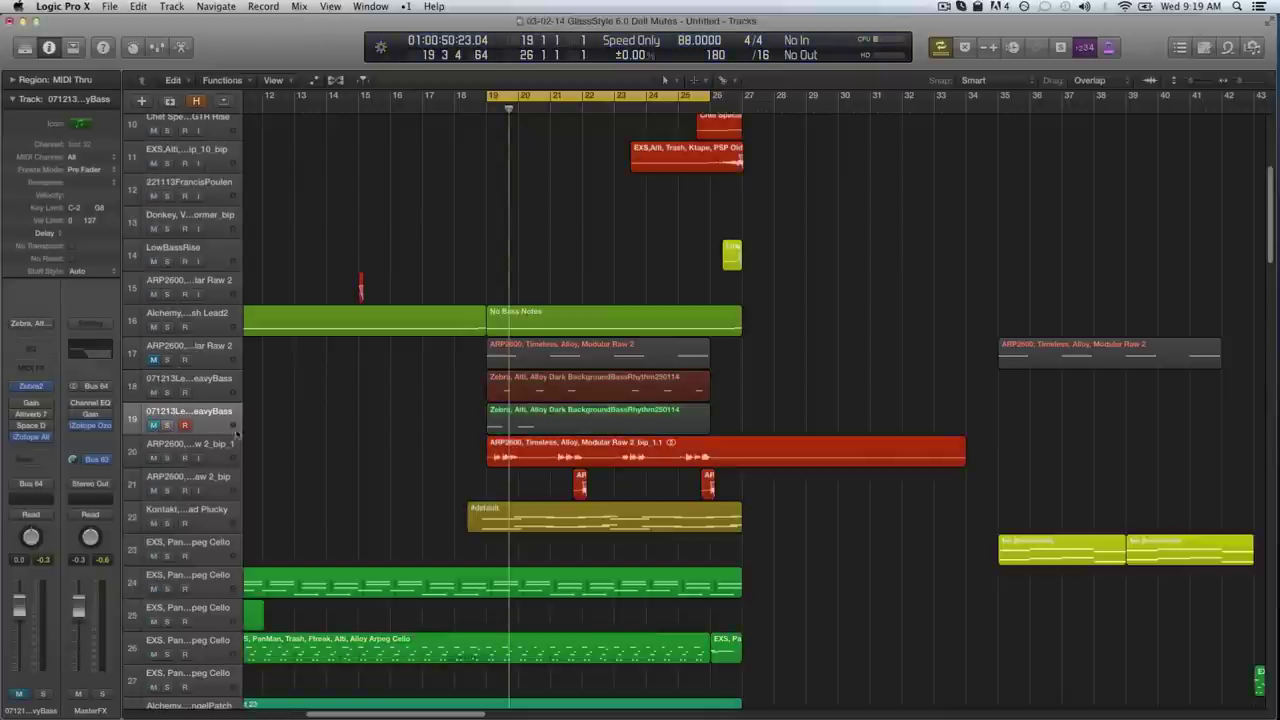
{"action": "left_click", "coordinate": [478, 104]}
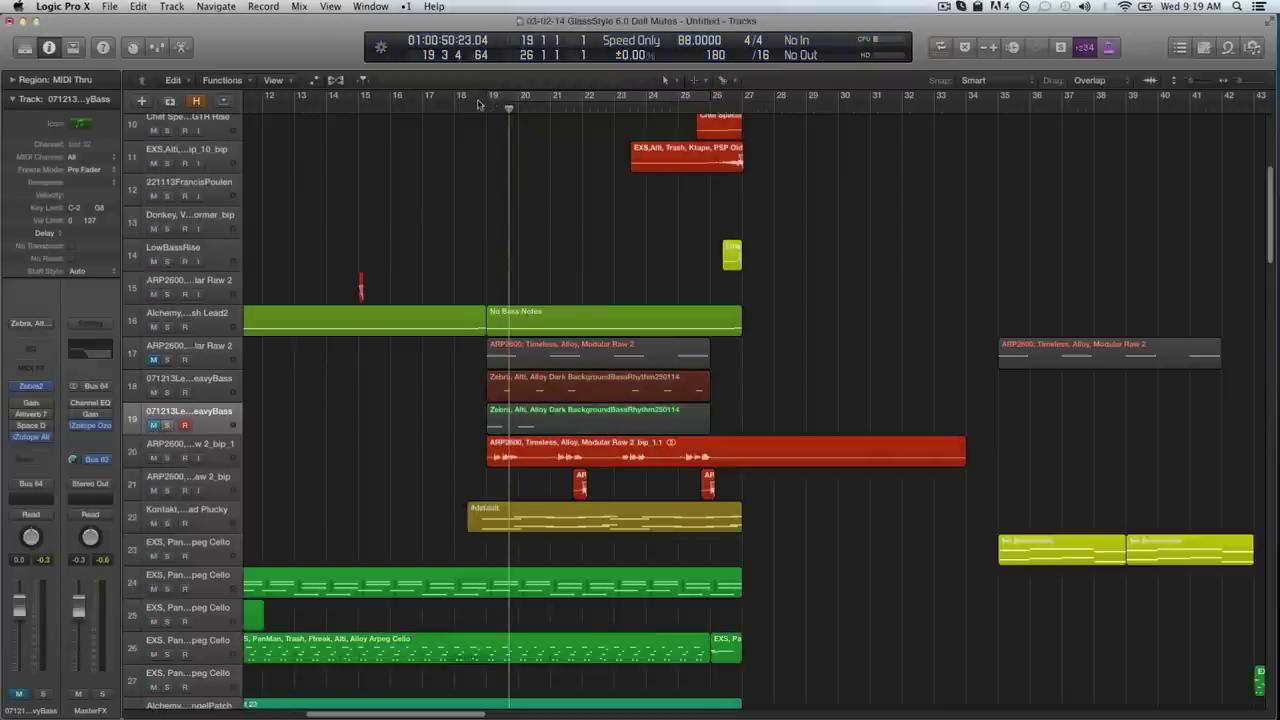
Select the Zebra region on track 18 and play from around bar 18, raising the listening volume.
{"action": "left_click", "coordinate": [540, 390]}
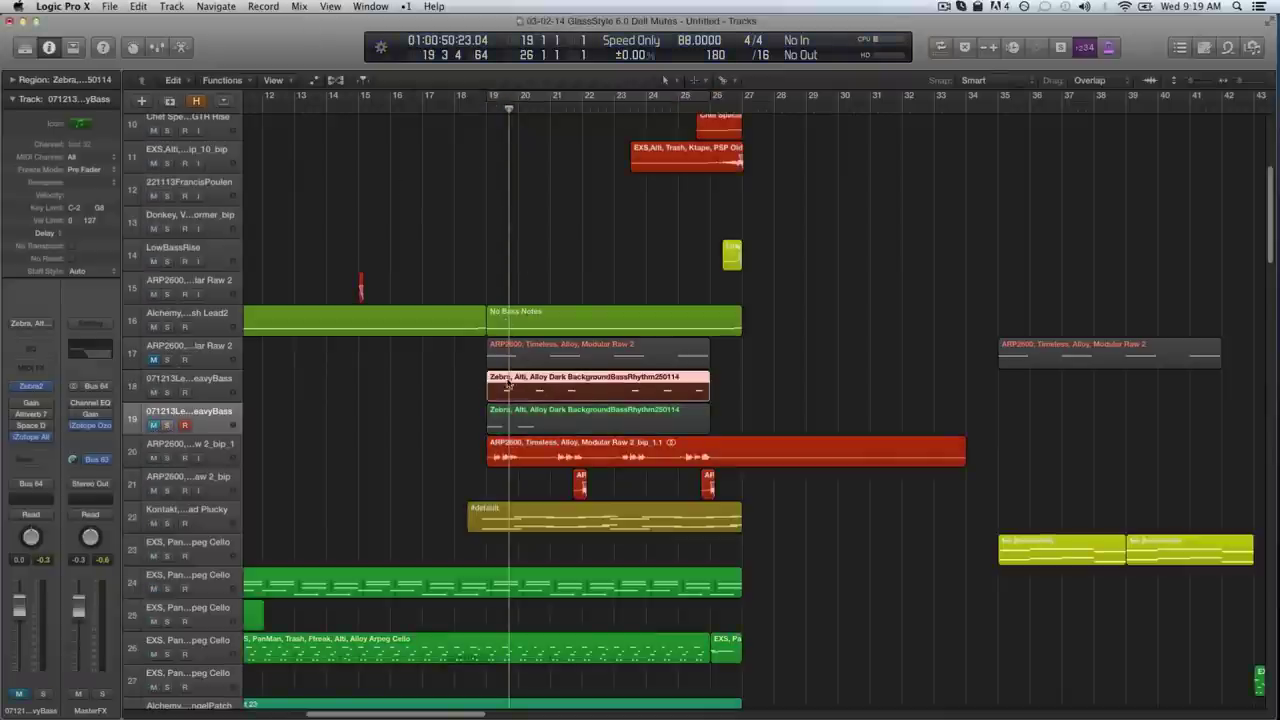
{"action": "left_click", "coordinate": [470, 106]}
{"action": "key", "text": "space"}
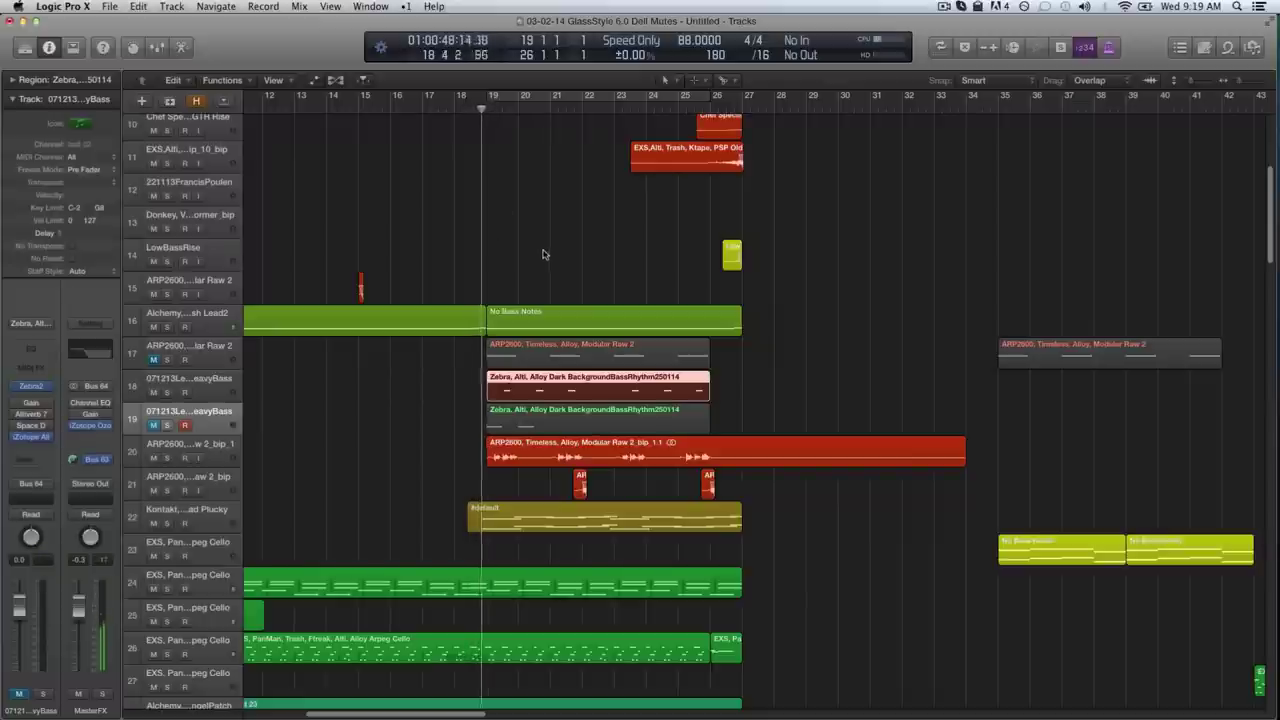
{"action": "key", "text": "XF86AudioRaiseVolume"}
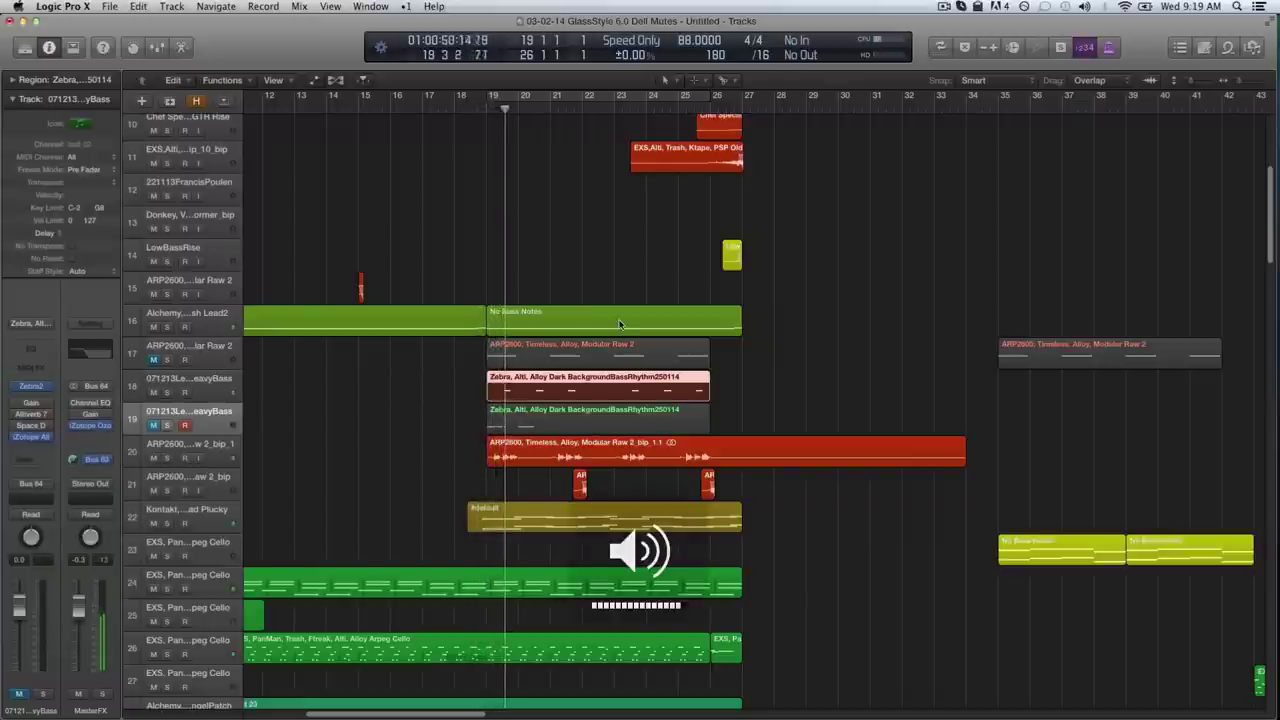
{"action": "key", "text": "Up"}
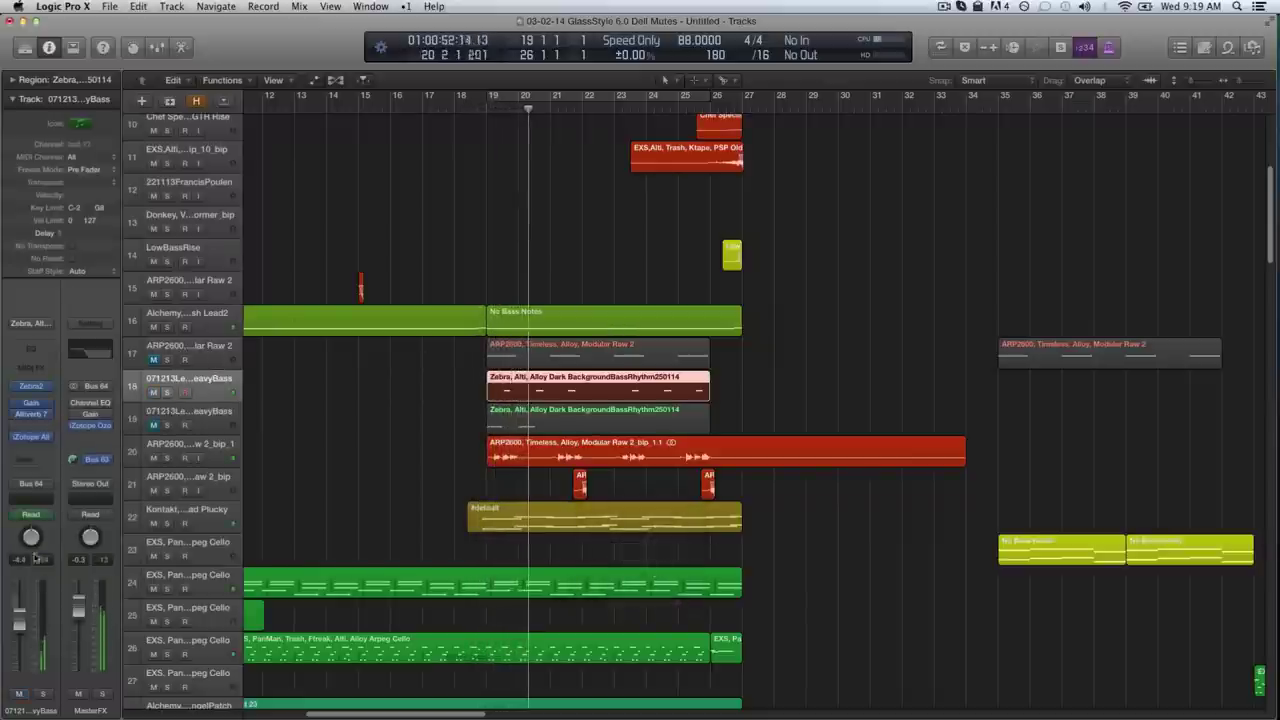
{"action": "key", "text": "XF86AudioRaiseVolume"}
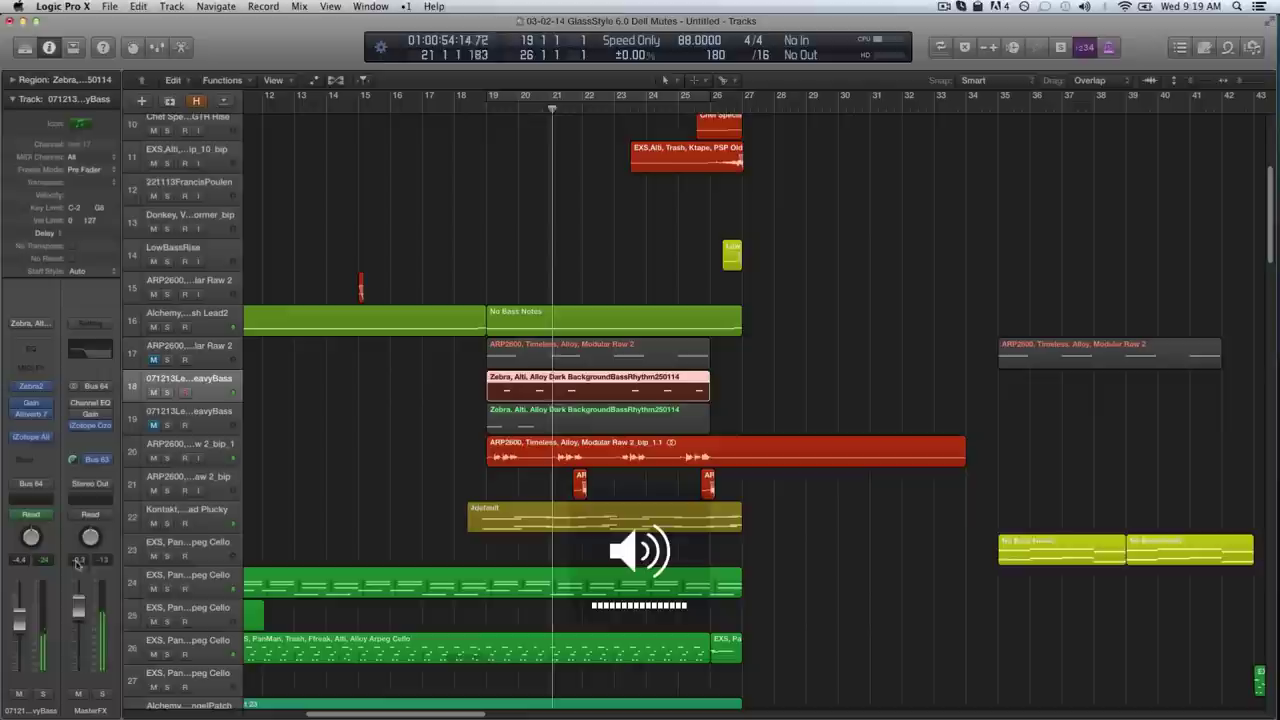
Solo then unsolo track 18 to compare the Zebra part against the full mix.
{"action": "left_click", "coordinate": [167, 392]}
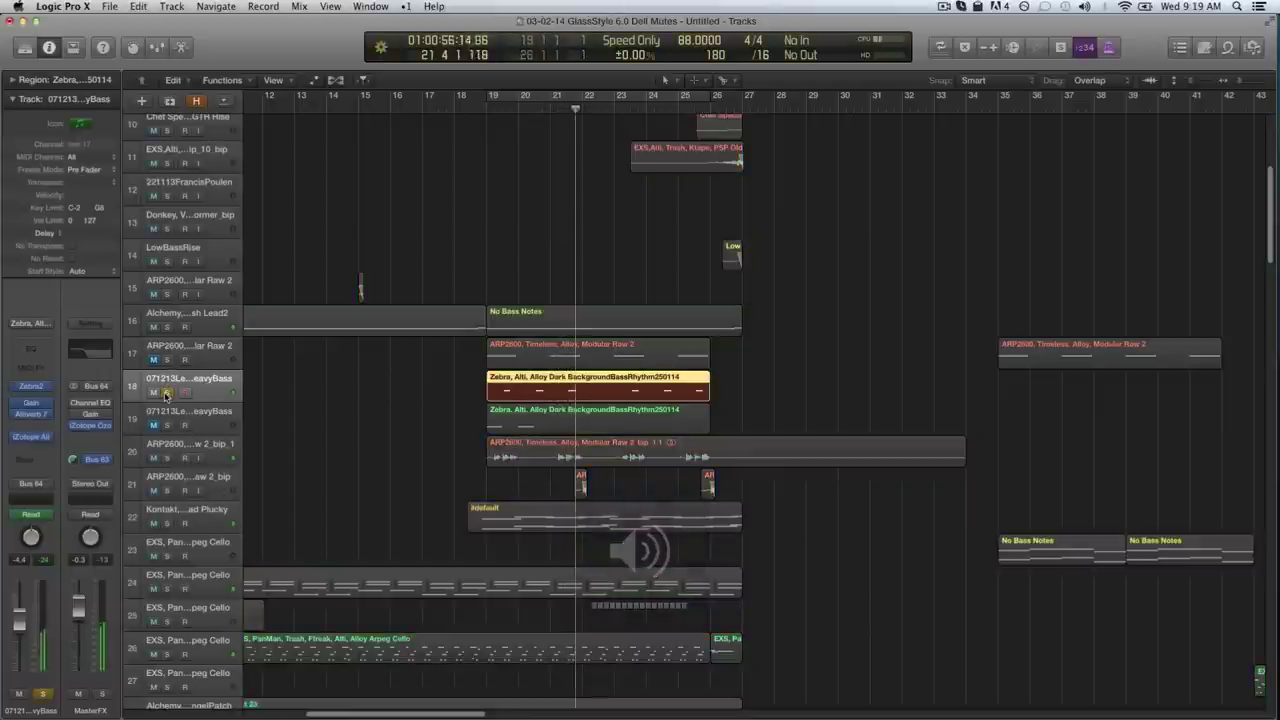
{"action": "left_click", "coordinate": [167, 392]}
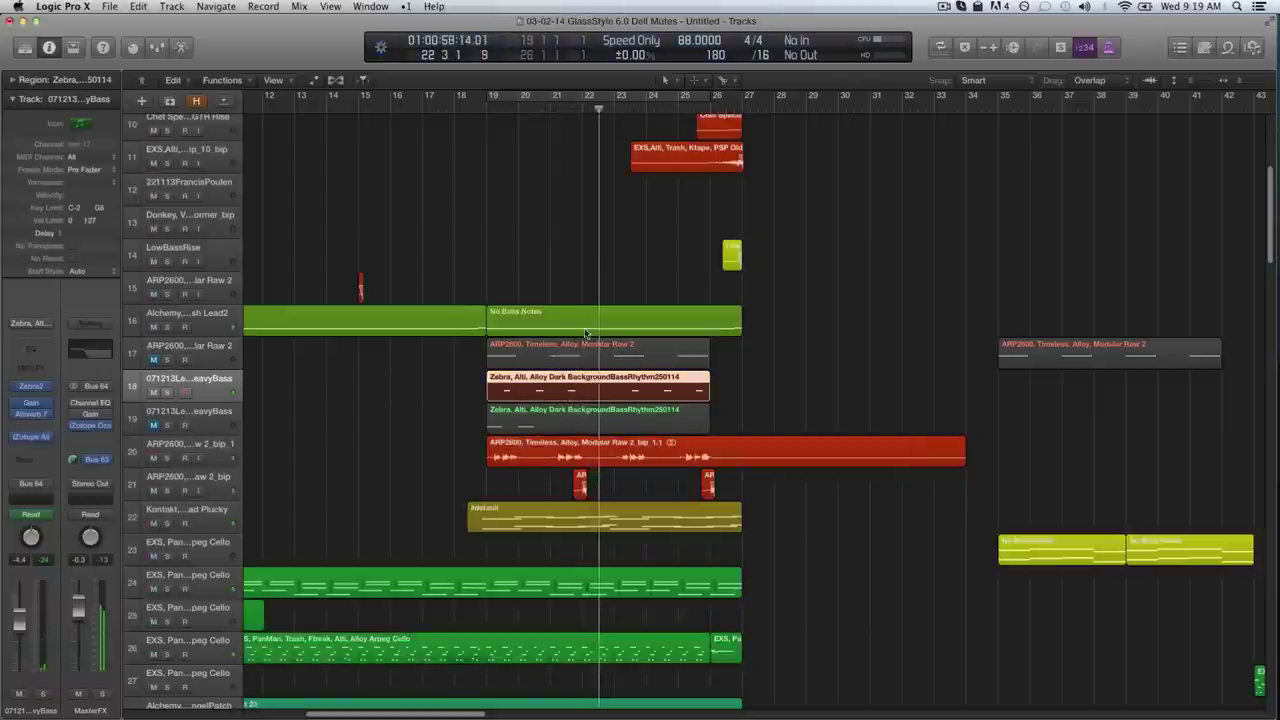
{"action": "scroll", "coordinate": [600, 365], "scroll_direction": "up", "scroll_amount": 1}
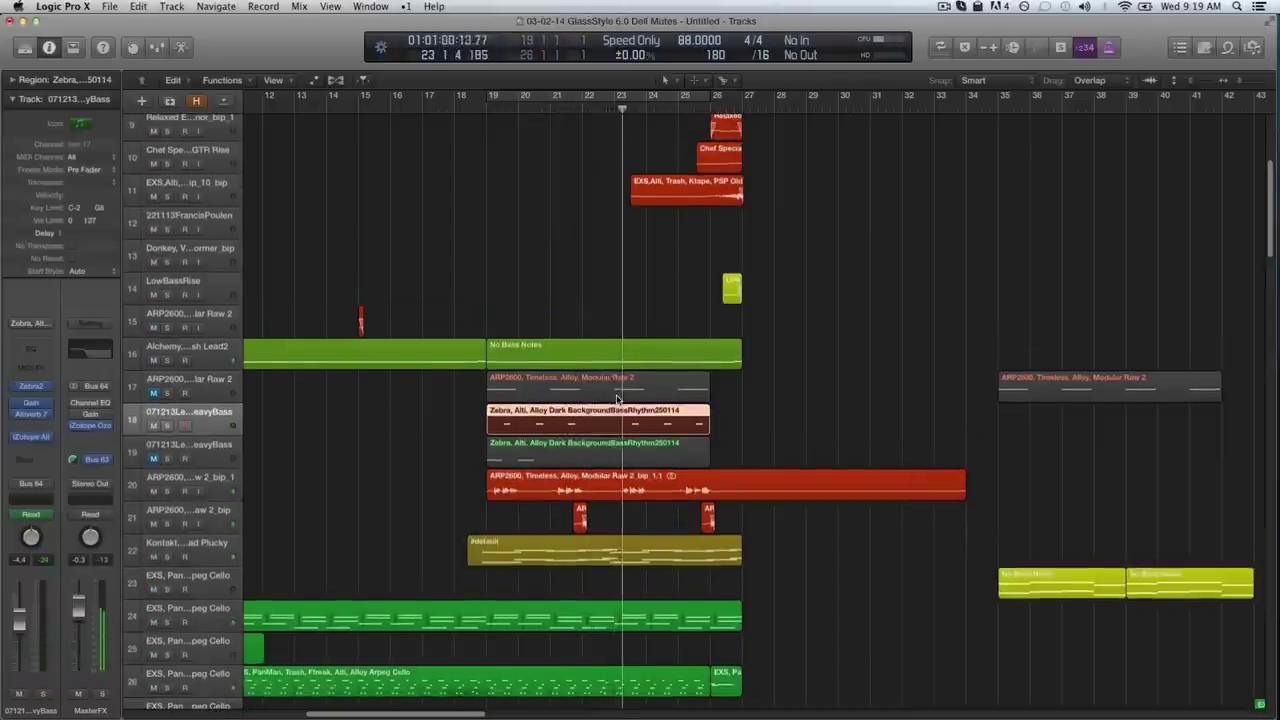
{"action": "scroll", "coordinate": [705, 372], "scroll_direction": "right", "scroll_amount": 1}
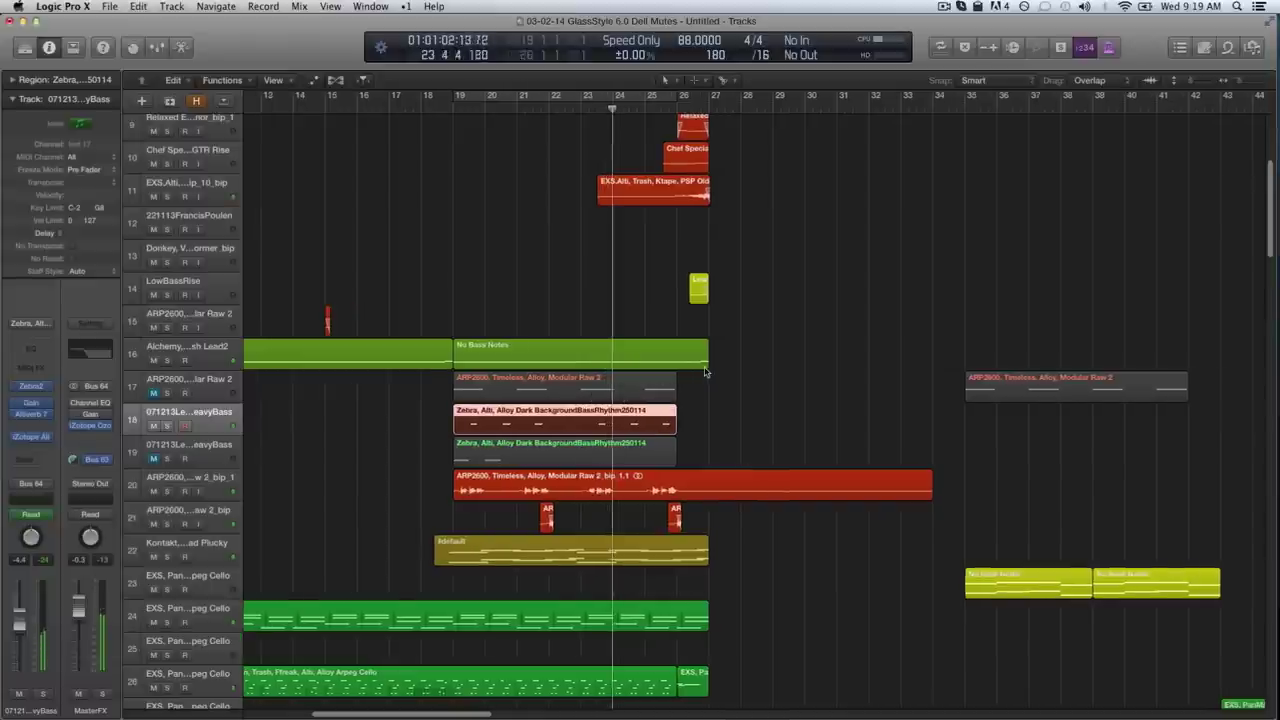
{"action": "scroll", "coordinate": [706, 372], "scroll_direction": "up", "scroll_amount": 1}
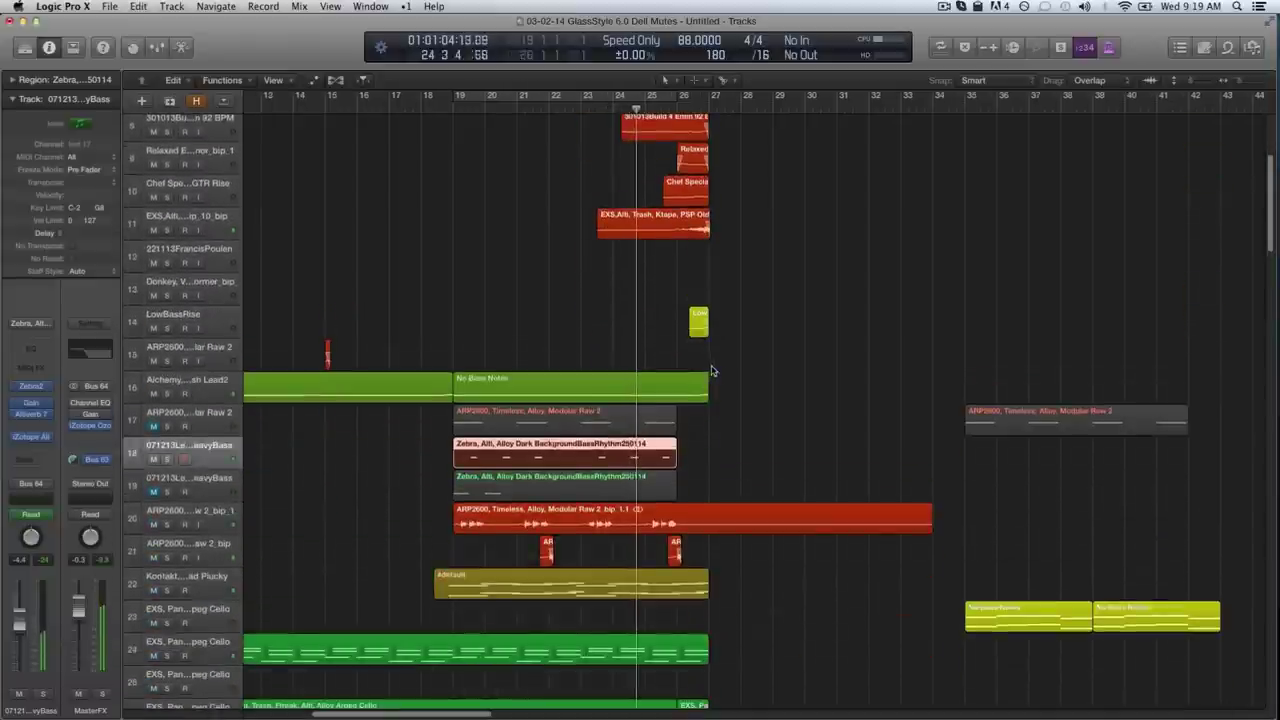